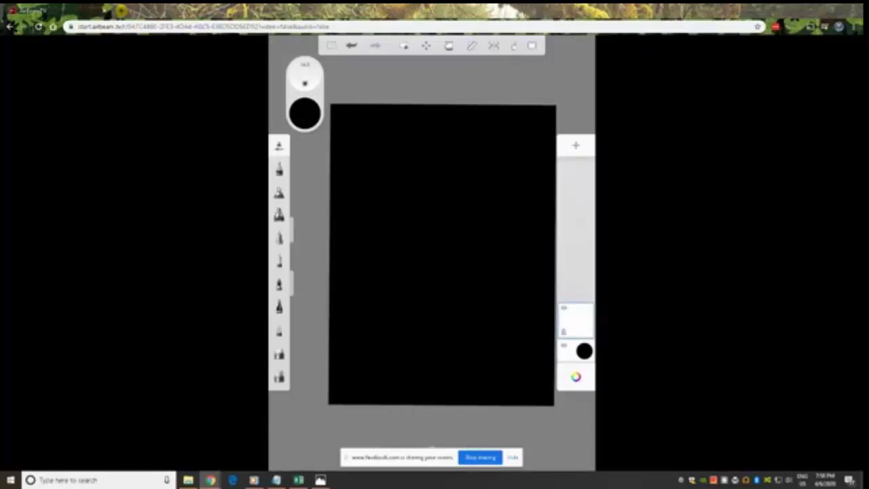
# Select the Flow Airbrush and create a new sketch with a height of 3000 pixels, discarding the current sketch.
pyautogui.click(279, 215)
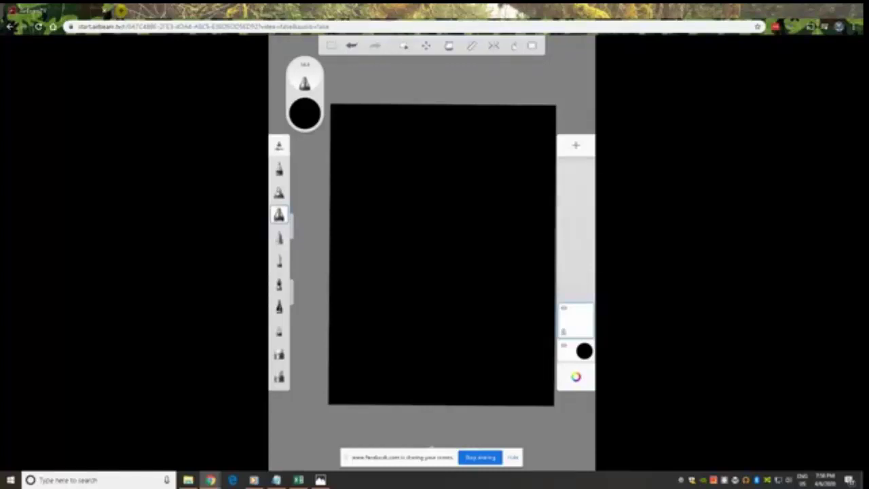
pyautogui.click(331, 45)
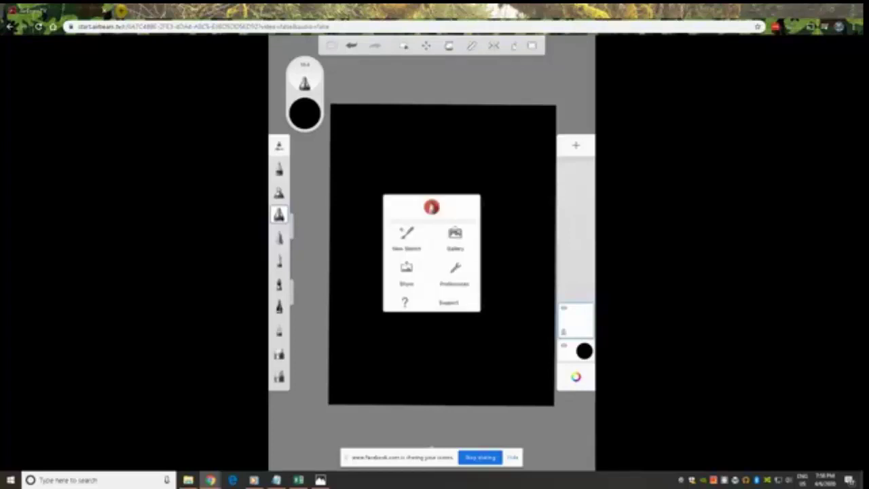
pyautogui.click(406, 239)
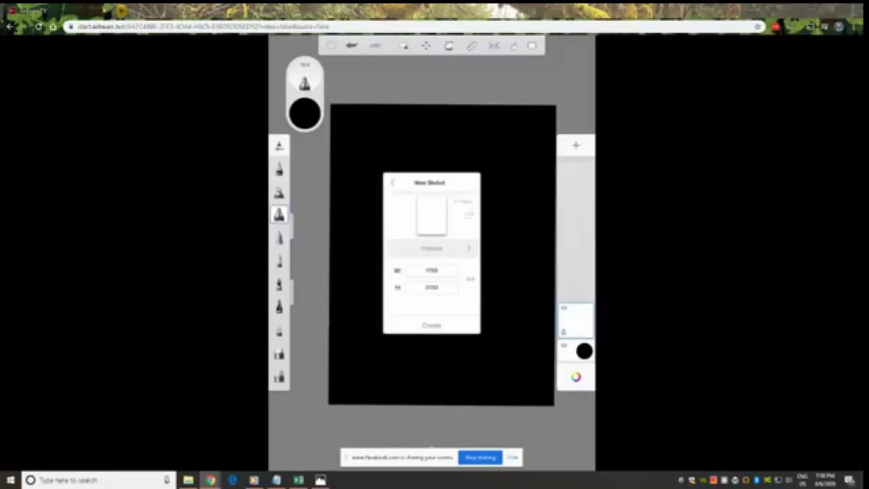
pyautogui.click(432, 287)
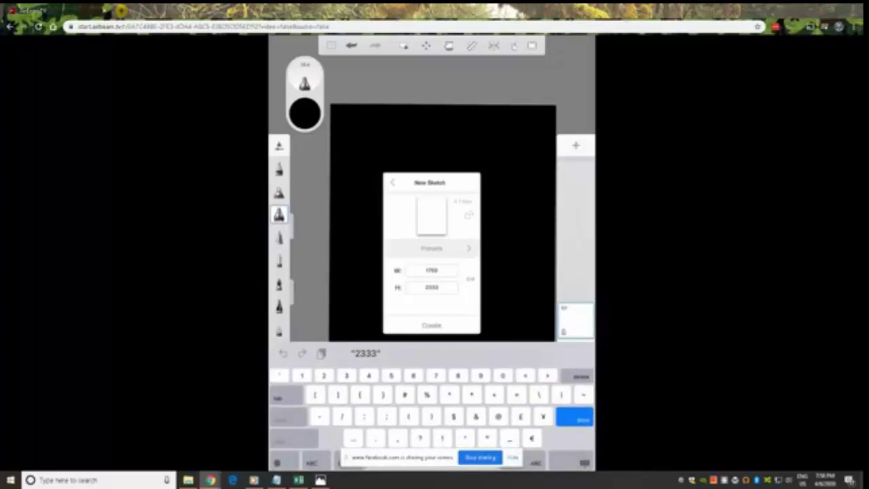
pyautogui.press('BackSpace')
pyautogui.press('BackSpace')
pyautogui.press('BackSpace')
pyautogui.press('BackSpace')
pyautogui.press('BackSpace')
pyautogui.write('3000')
pyautogui.press('Return')
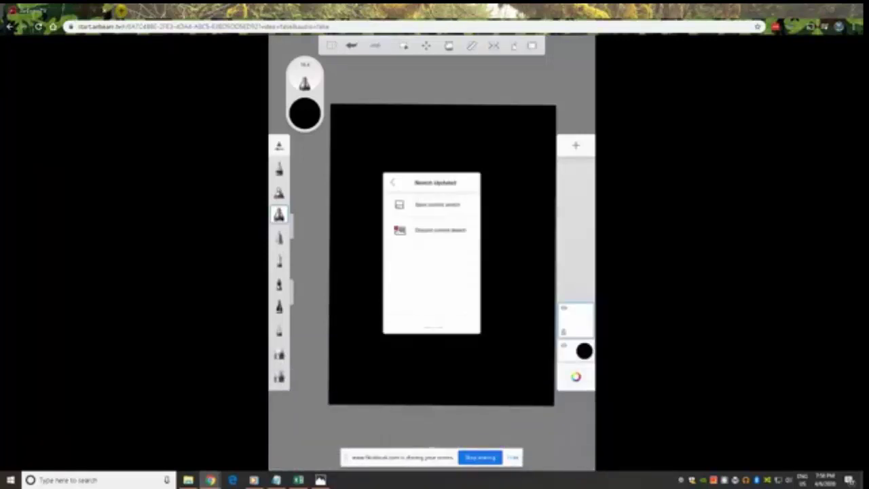
pyautogui.click(440, 229)
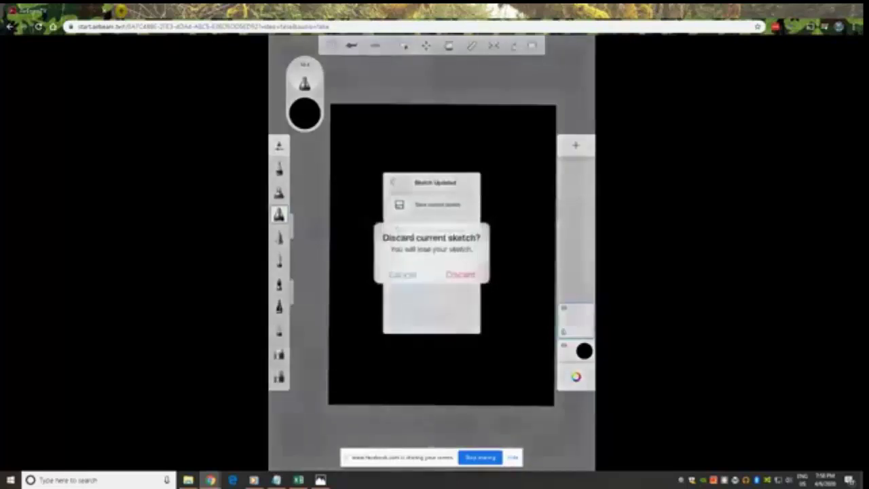
pyautogui.click(459, 273)
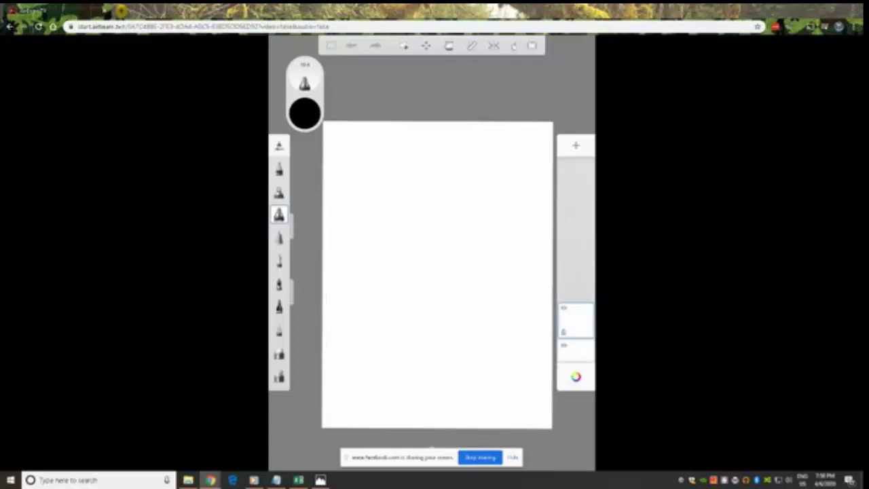
# Start another new sketch and set its height to 5000 pixels.
pyautogui.click(330, 45)
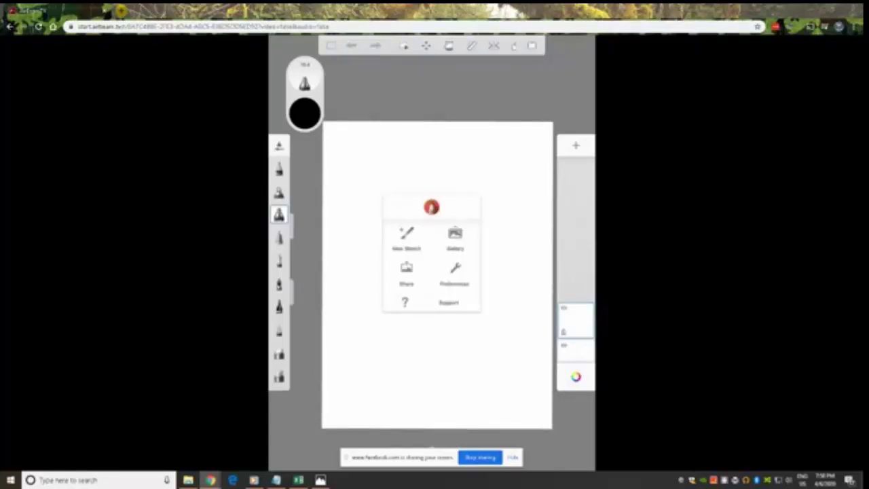
pyautogui.click(406, 238)
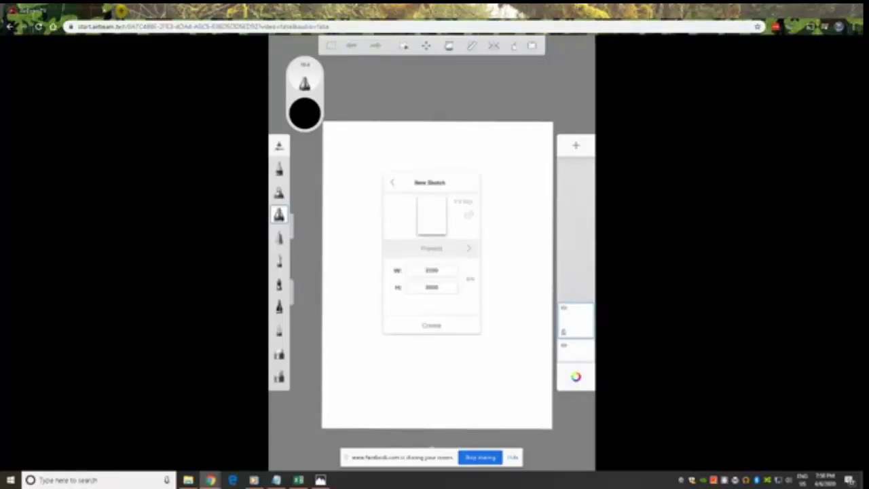
pyautogui.click(432, 287)
pyautogui.press('BackSpace')
pyautogui.press('BackSpace')
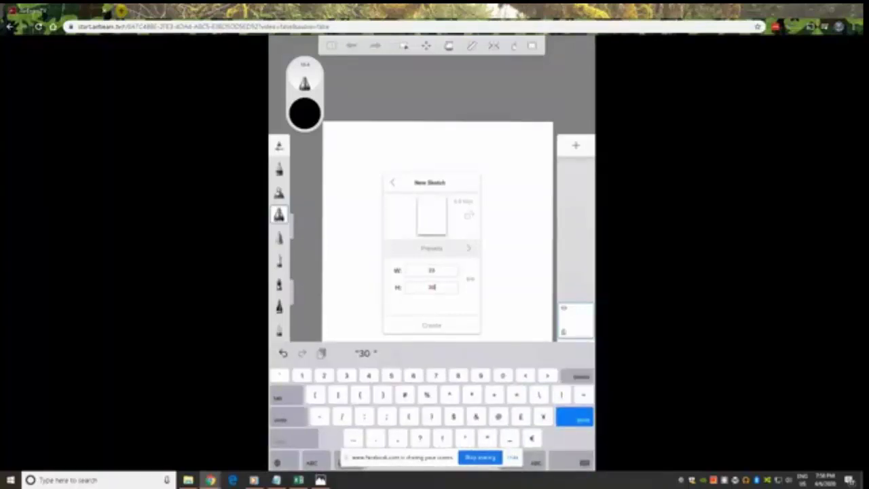
pyautogui.press('BackSpace')
pyautogui.press('BackSpace')
pyautogui.write('6')
pyautogui.press('BackSpace')
pyautogui.write('5000')
# Set the new sketch's width to 2000 pixels and re-enter its height as 5000 pixels.
pyautogui.click(432, 271)
pyautogui.press('BackSpace')
pyautogui.press('BackSpace')
pyautogui.press('BackSpace')
pyautogui.press('BackSpace')
pyautogui.write('2000')
pyautogui.click(432, 287)
pyautogui.press('BackSpace')
pyautogui.press('BackSpace')
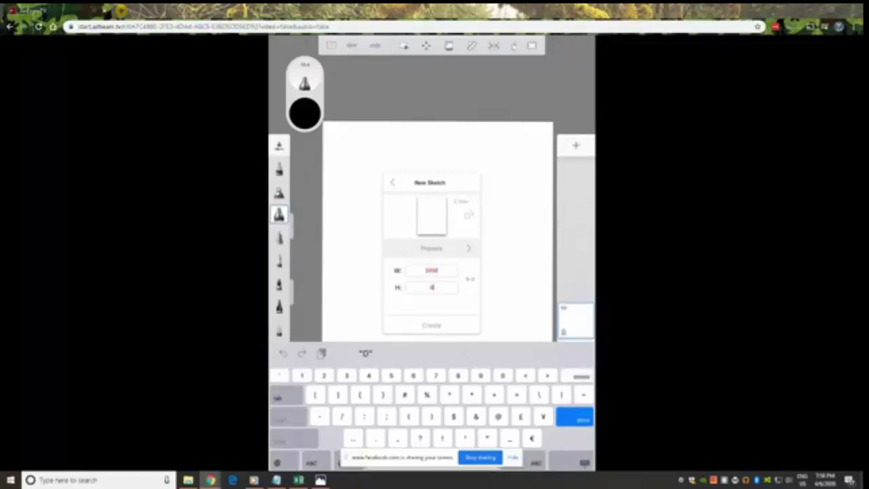
pyautogui.write('5')
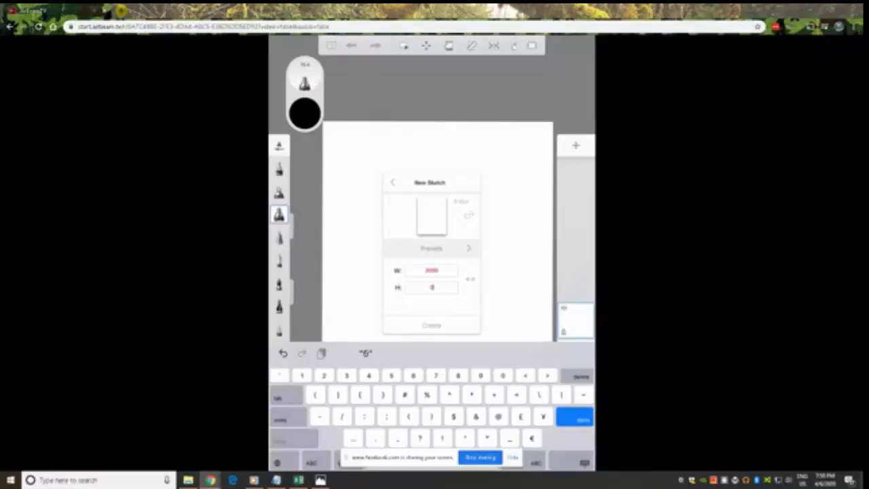
pyautogui.write('000')
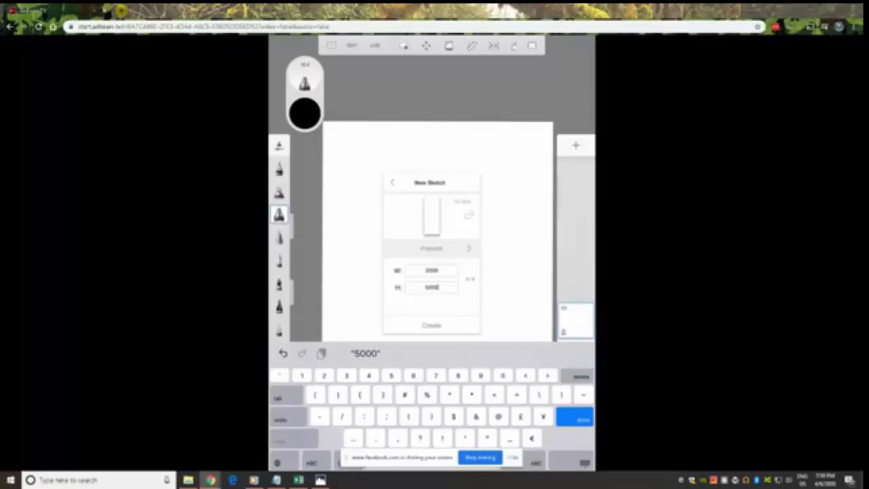
# Set the new sketch's width to 2500 pixels and create the canvas.
pyautogui.click(436, 271)
pyautogui.press('BackSpace')
pyautogui.press('BackSpace')
pyautogui.press('BackSpace')
pyautogui.write('500')
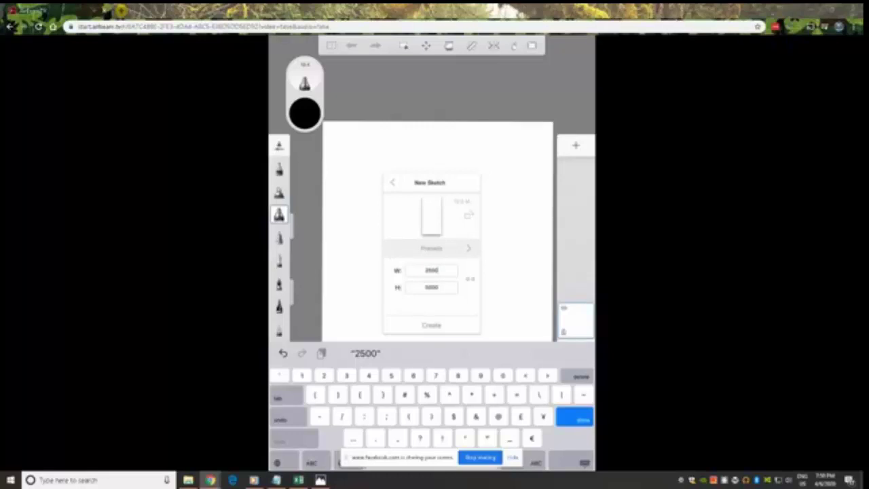
pyautogui.press('Return')
pyautogui.click(432, 325)
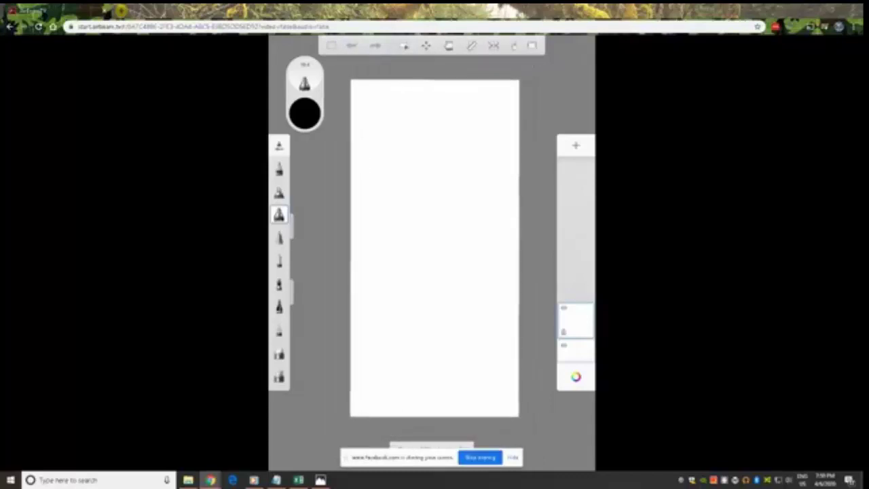
# Change the canvas background to black and choose a slightly more saturated dark navy blue as the brush color.
pyautogui.click(576, 377)
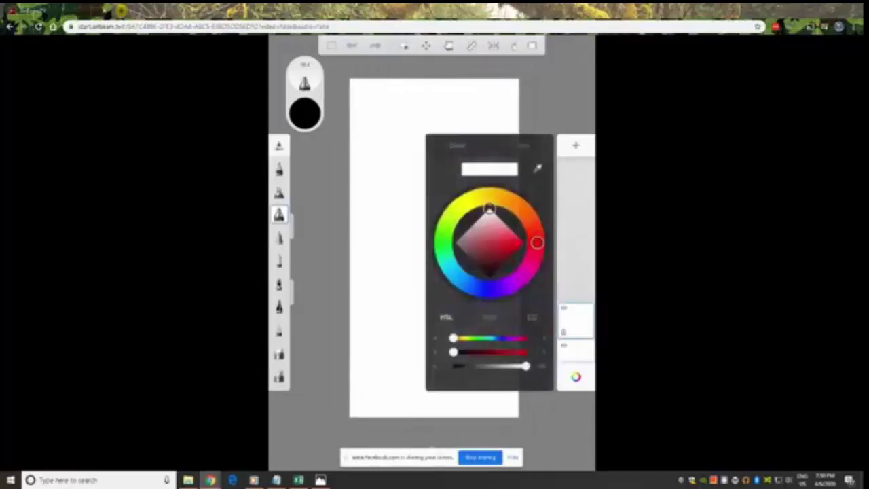
pyautogui.click(490, 276)
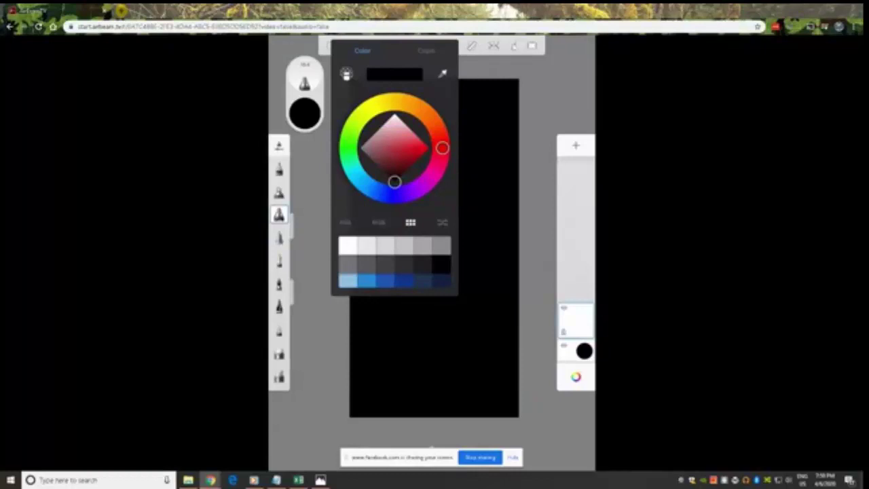
pyautogui.click(442, 281)
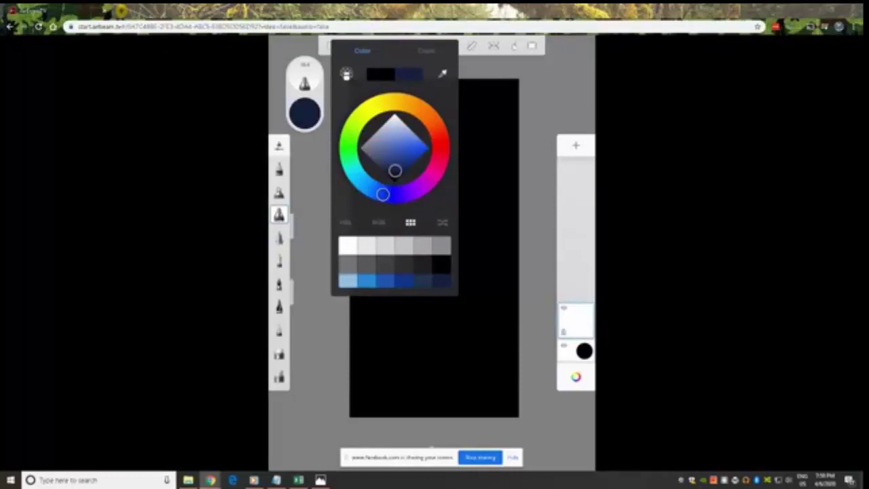
pyautogui.moveTo(395, 171); pyautogui.dragTo(401, 168)
# Increase the Flow Airbrush size and lower its opacity to 42%.
pyautogui.click(304, 83)
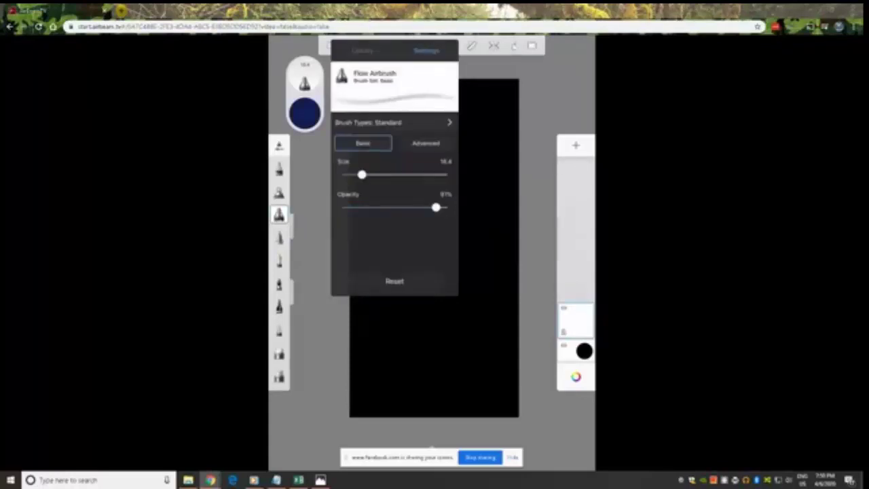
pyautogui.moveTo(362, 174); pyautogui.dragTo(401, 175)
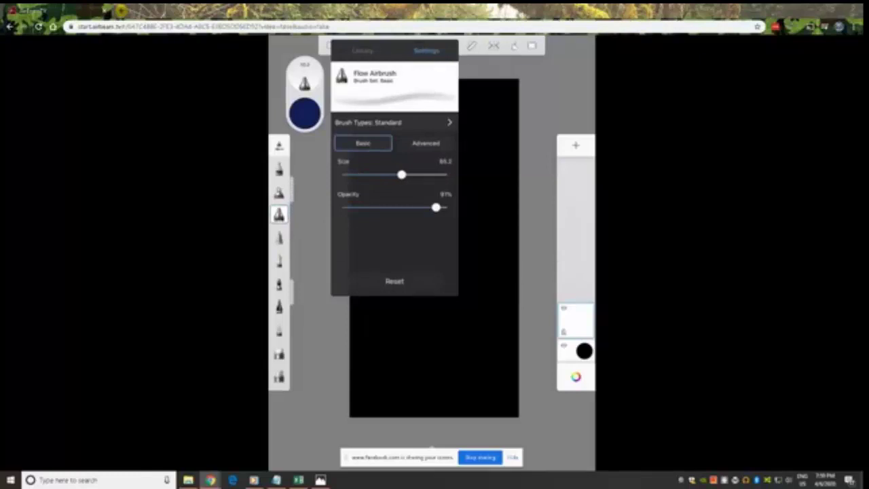
pyautogui.moveTo(436, 207); pyautogui.dragTo(386, 208)
pyautogui.moveTo(402, 175); pyautogui.dragTo(401, 175)
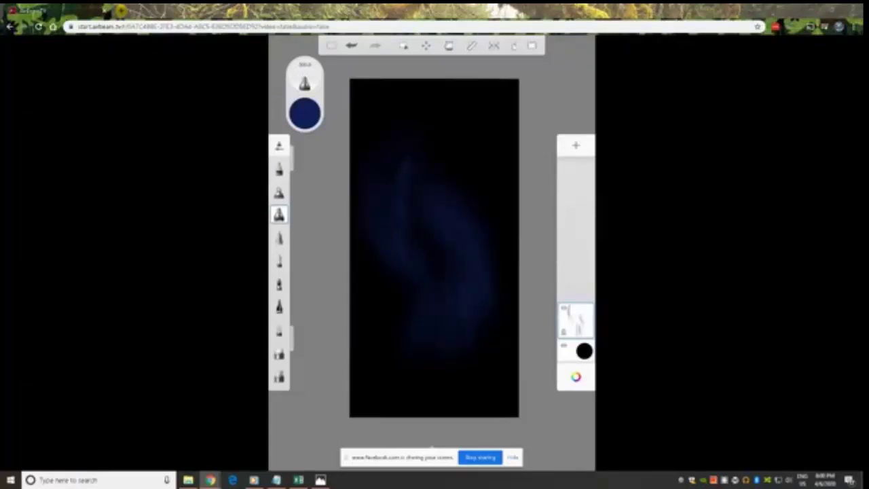
# Switch the brush color to the dark slate blue swatch beside the darkest navy.
pyautogui.press('c')
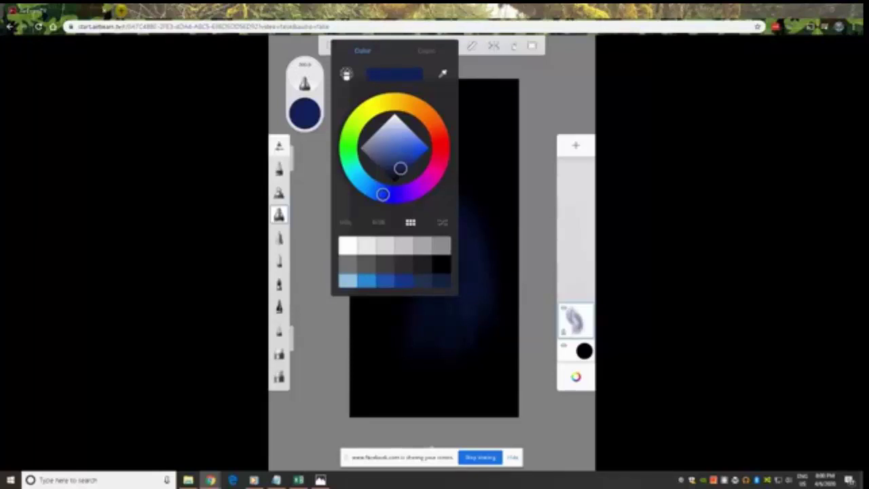
pyautogui.click(422, 281)
pyautogui.press('Escape')
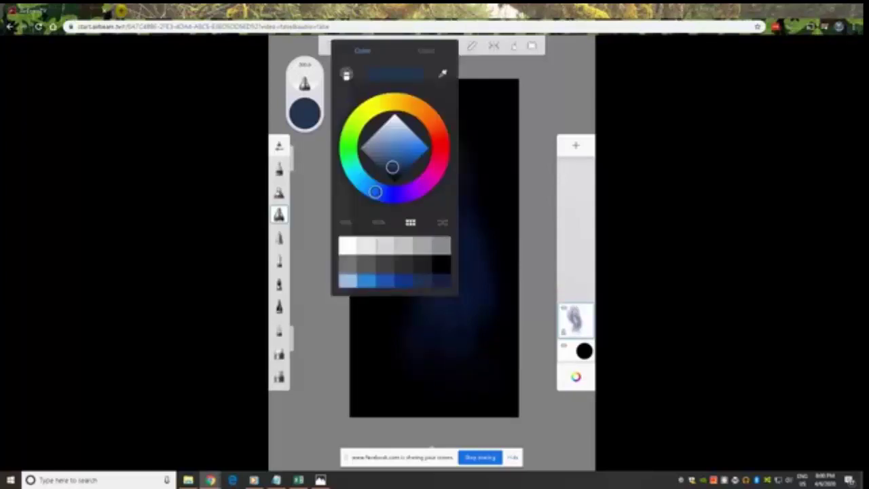
# Choose a pale blue brush color and airbrush soft highlights around the edges of the blue nebula shape.
pyautogui.click(397, 132)
pyautogui.press('Escape')
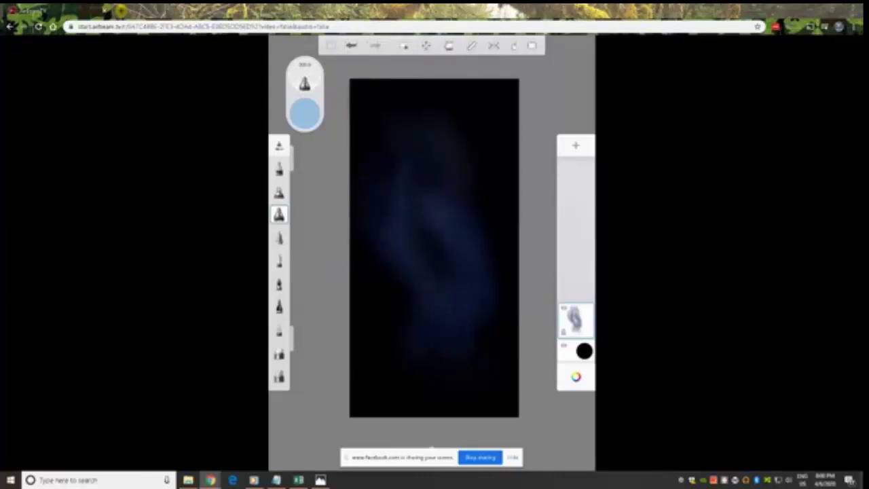
pyautogui.moveTo(397, 253); pyautogui.dragTo(413, 275)
pyautogui.moveTo(372, 169)
pyautogui.mouseDown()
pyautogui.moveTo(364, 123)
pyautogui.moveTo(382, 170)
pyautogui.moveTo(382, 136)
pyautogui.mouseUp()
pyautogui.moveTo(479, 345)
pyautogui.mouseDown()
pyautogui.moveTo(483, 370)
pyautogui.moveTo(430, 351)
pyautogui.mouseUp()
pyautogui.moveTo(484, 215); pyautogui.dragTo(471, 165)
pyautogui.moveTo(469, 195); pyautogui.dragTo(449, 152)
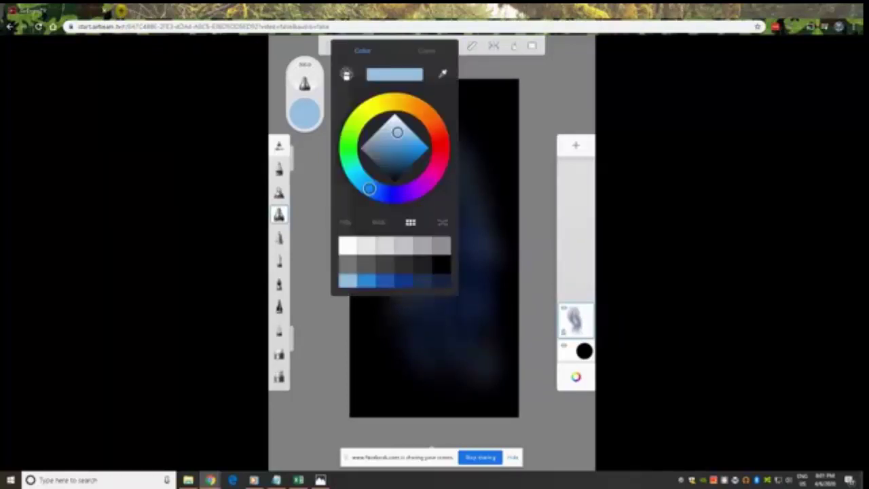
# Change the airbrush color to white and reduce its opacity to 6%.
pyautogui.click(395, 114)
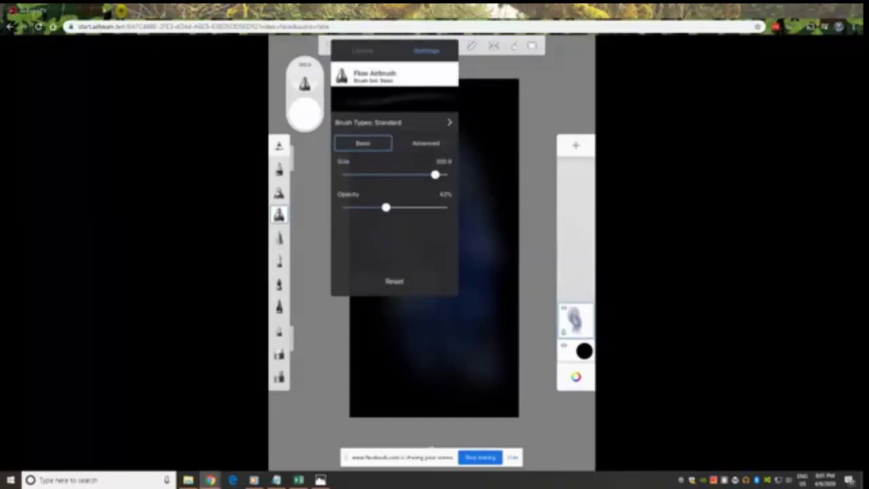
pyautogui.moveTo(386, 207); pyautogui.dragTo(349, 208)
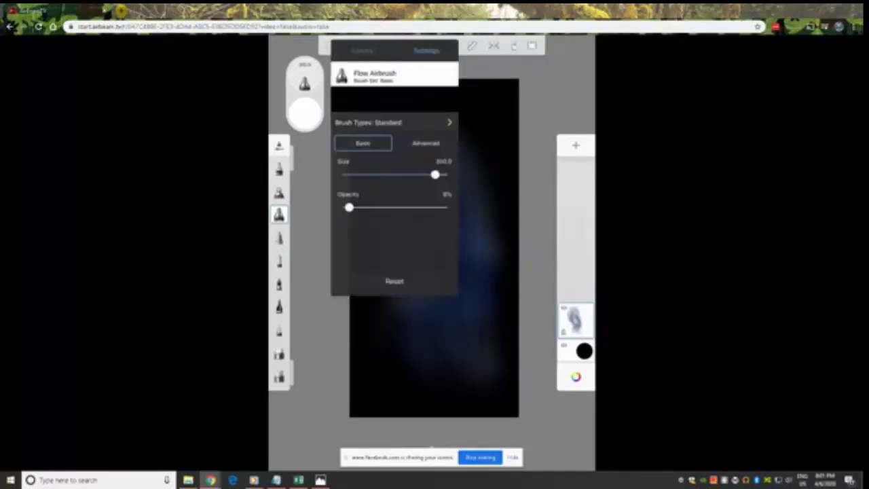
# Choose the Drops brush from the Shape set in the brush library.
pyautogui.click(363, 50)
pyautogui.scroll(-3, 394, 204)
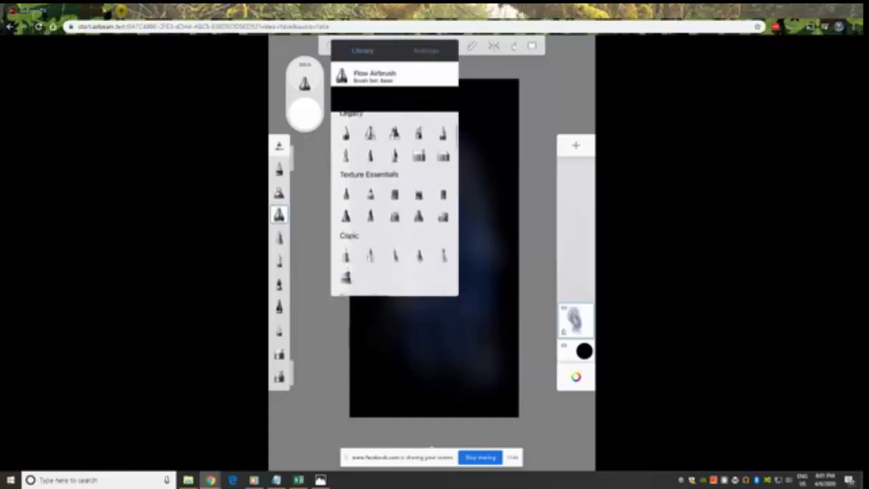
pyautogui.scroll(-5, 394, 204)
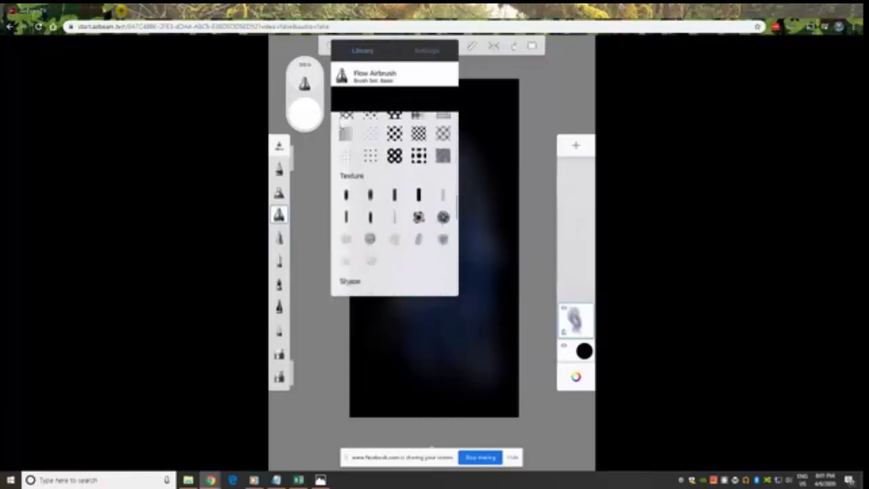
pyautogui.scroll(-5, 395, 203)
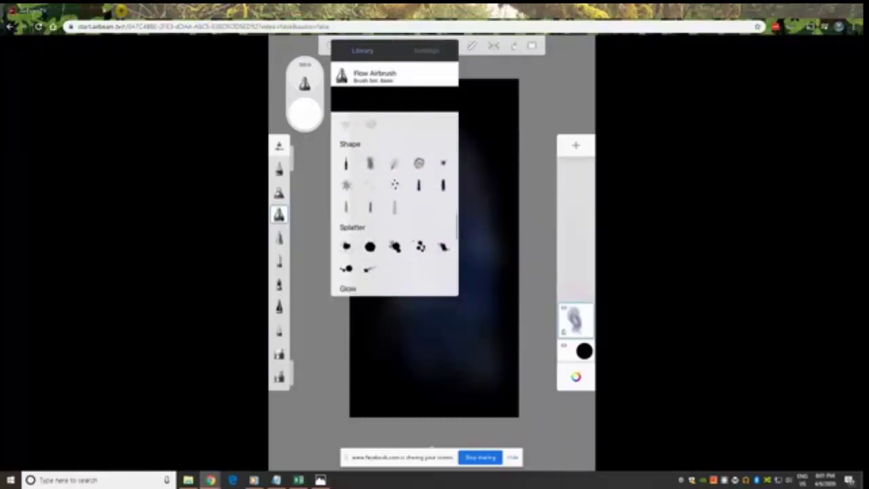
pyautogui.click(395, 184)
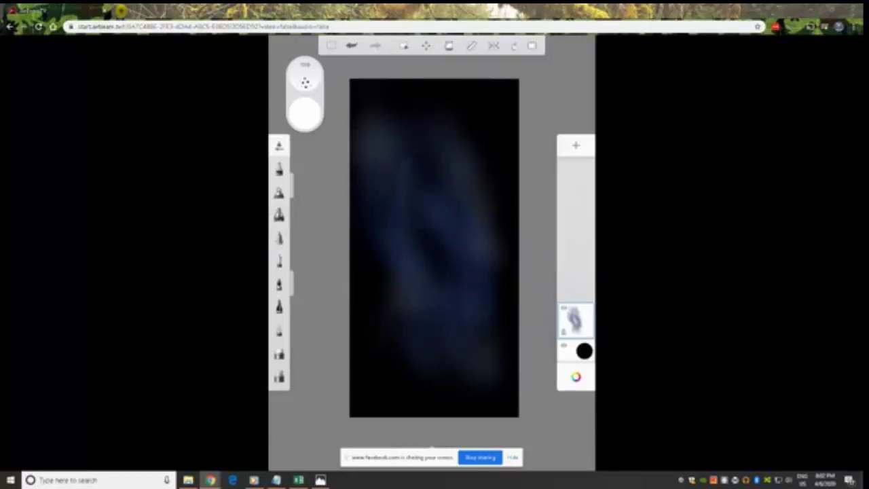
# Undo the last stroke and enlarge the Drops brush to a size above 200, keeping 100% opacity.
pyautogui.hotkey('ctrl', 'z')
pyautogui.click(305, 82)
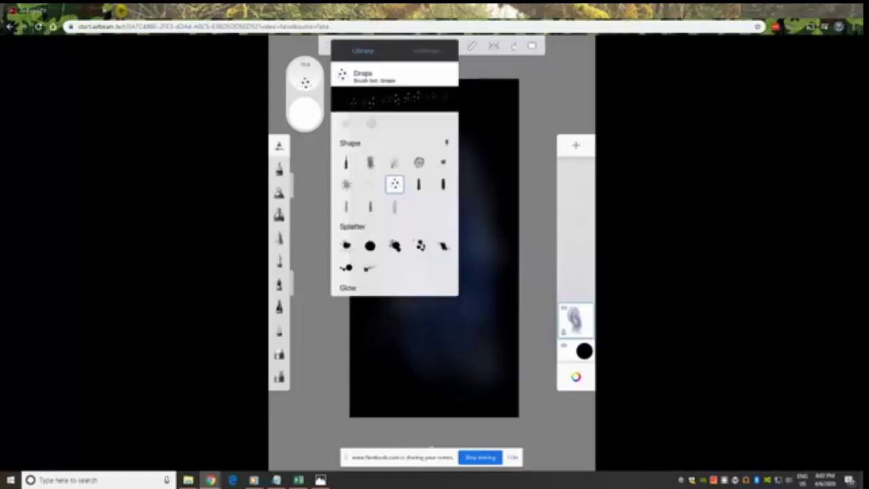
pyautogui.click(427, 51)
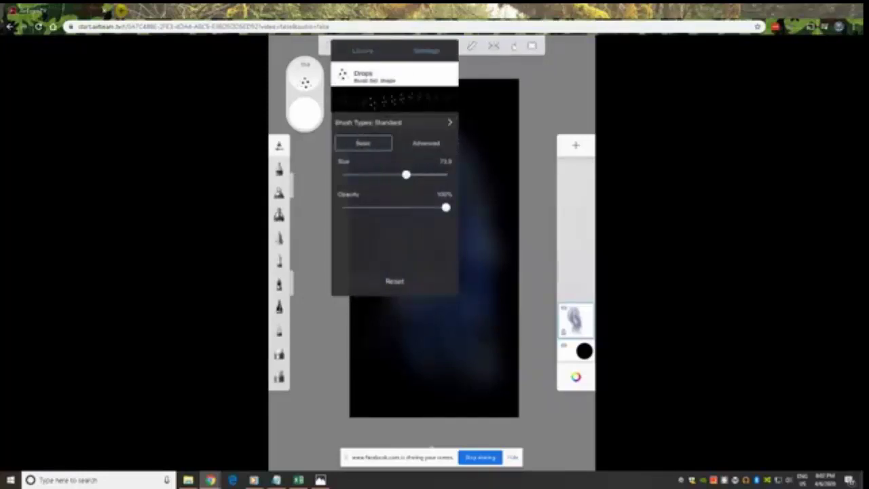
pyautogui.moveTo(406, 175); pyautogui.dragTo(433, 175)
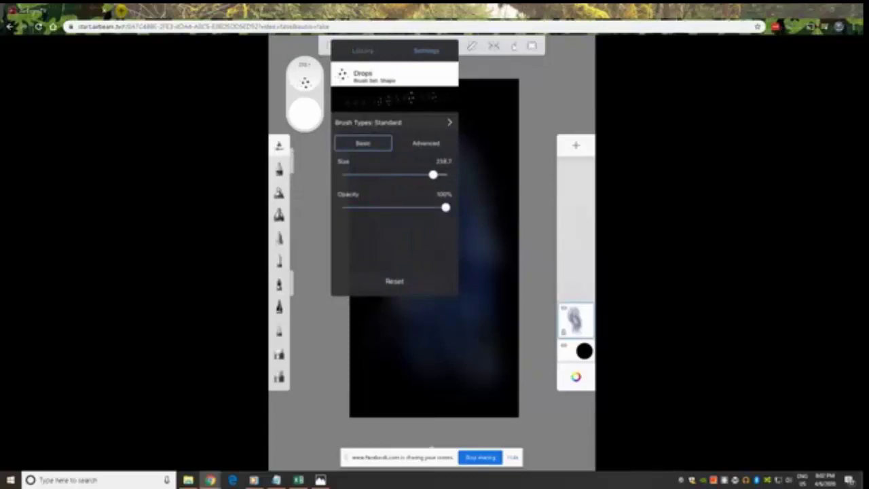
pyautogui.press('Escape')
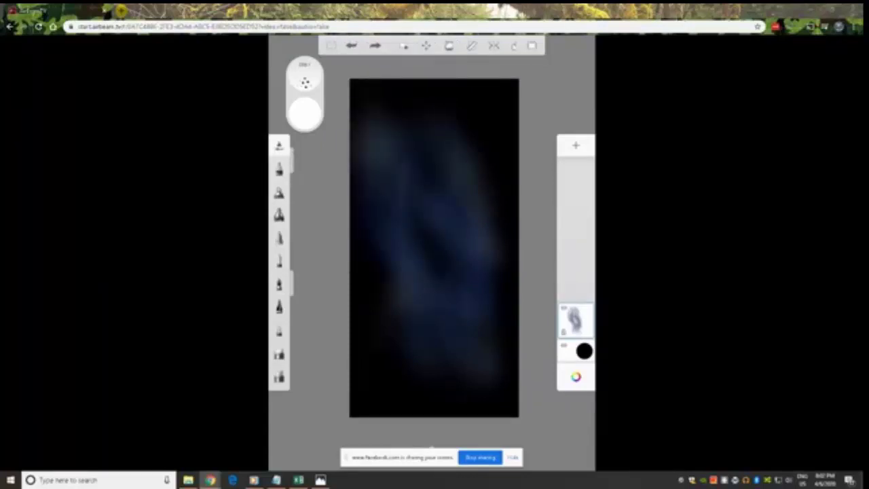
# Undo the Drops brush strokes and add a new empty layer above the nebula layer.
pyautogui.click(404, 299)
pyautogui.hotkey('ctrl', 'z')
pyautogui.hotkey('ctrl', 'z')
pyautogui.click(575, 145)
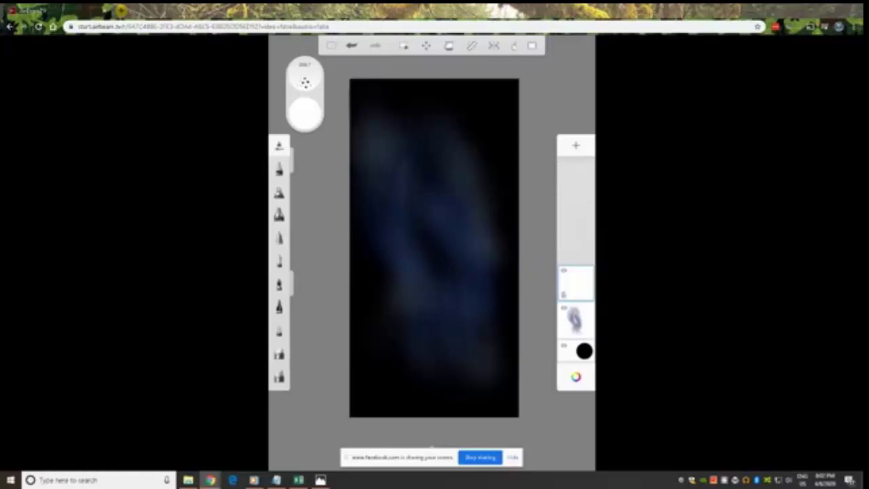
# Choose the Flow Airbrush and set it to a size of about 17.6 with 25% opacity.
pyautogui.click(279, 192)
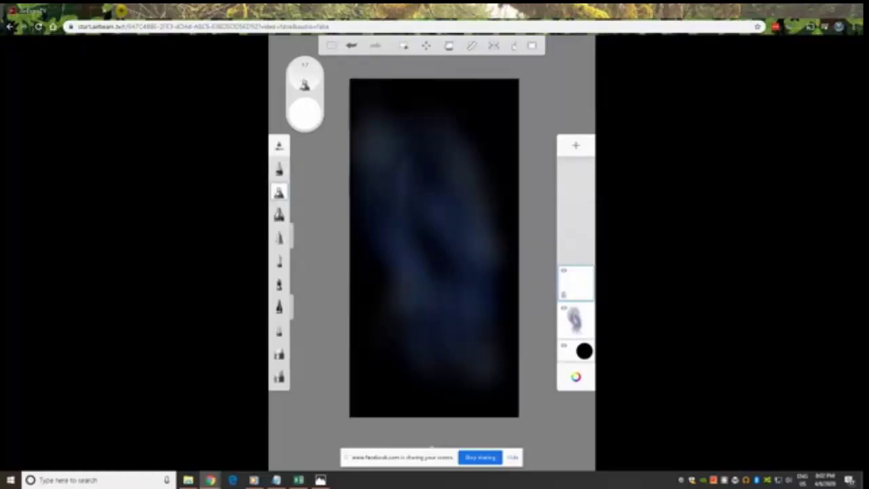
pyautogui.click(279, 215)
pyautogui.click(279, 215)
pyautogui.moveTo(435, 175); pyautogui.dragTo(366, 174)
pyautogui.moveTo(349, 207); pyautogui.dragTo(368, 207)
pyautogui.moveTo(366, 174); pyautogui.dragTo(360, 175)
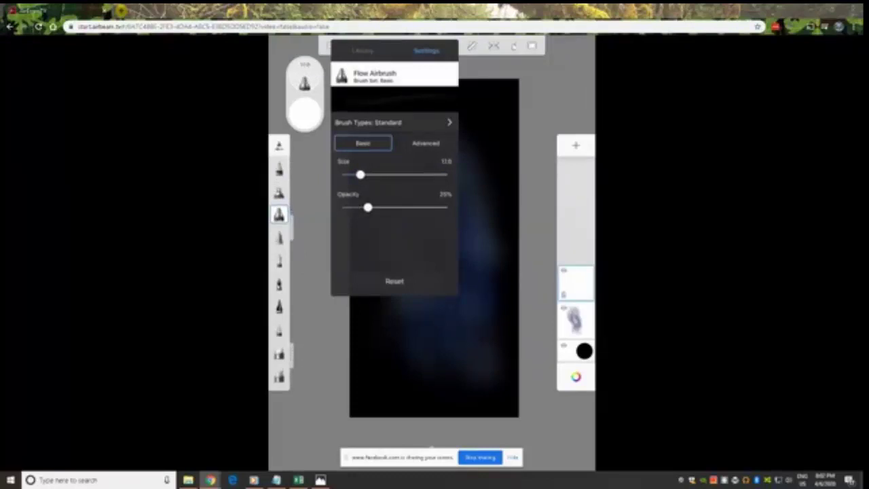
pyautogui.press('Escape')
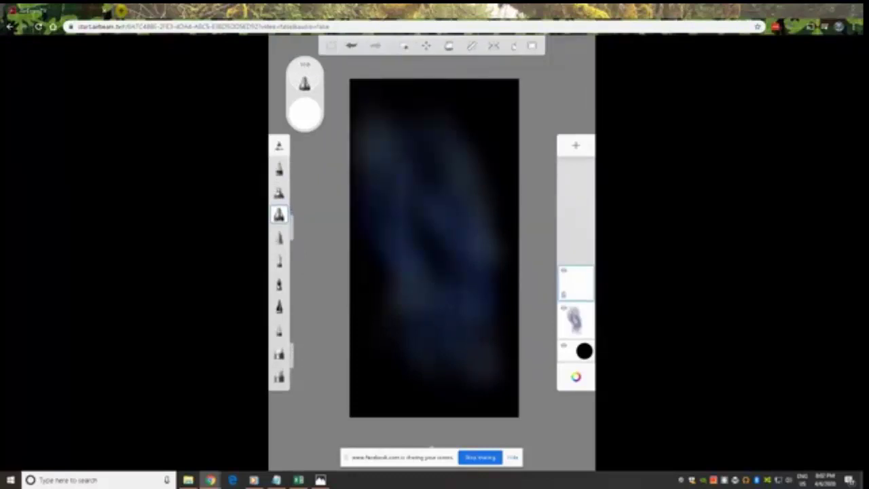
# Choose a light blue and sketch a faint human figure with an oval head, shoulders and bent arms over the nebula.
pyautogui.click(305, 113)
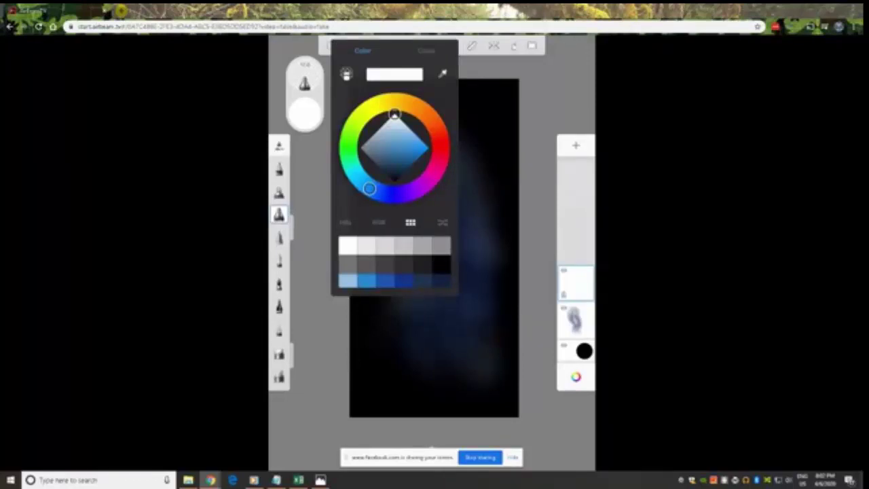
pyautogui.click(398, 132)
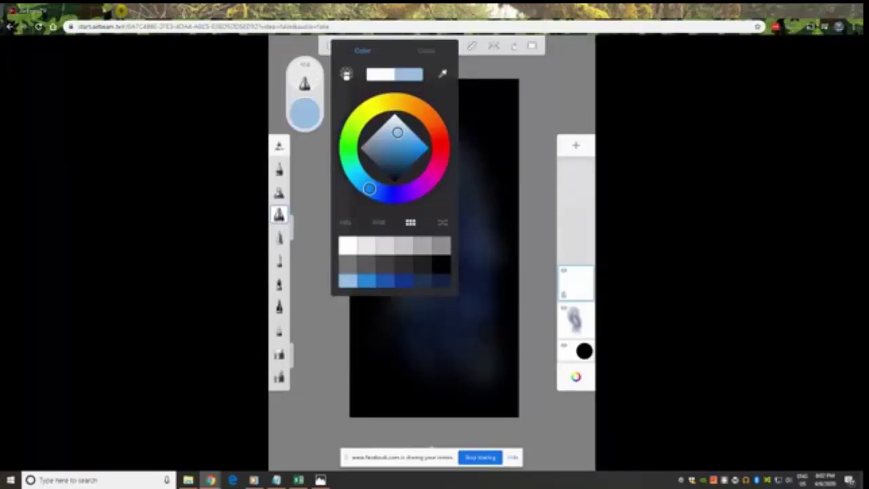
pyautogui.press('Escape')
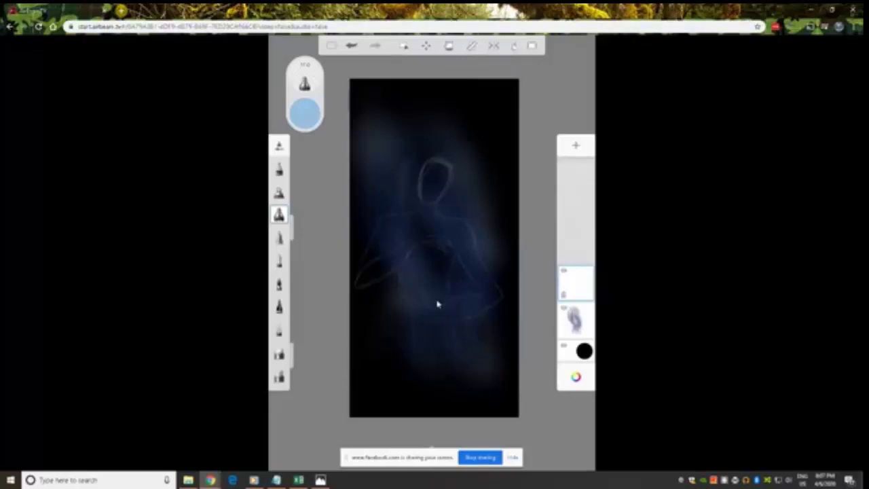
# Erase and redraw the figure's head, neck and forearm, and firm up the whole outline with pencil lines.
pyautogui.press('e')
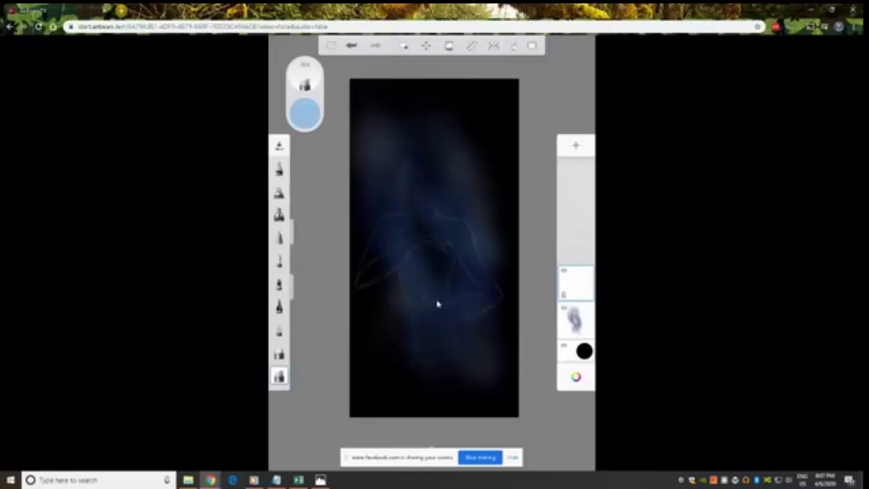
pyautogui.click(279, 215)
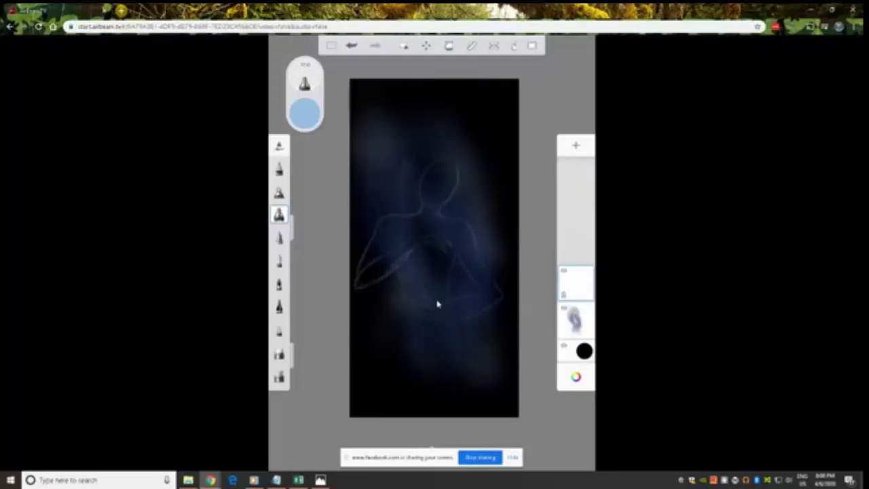
pyautogui.press('0')
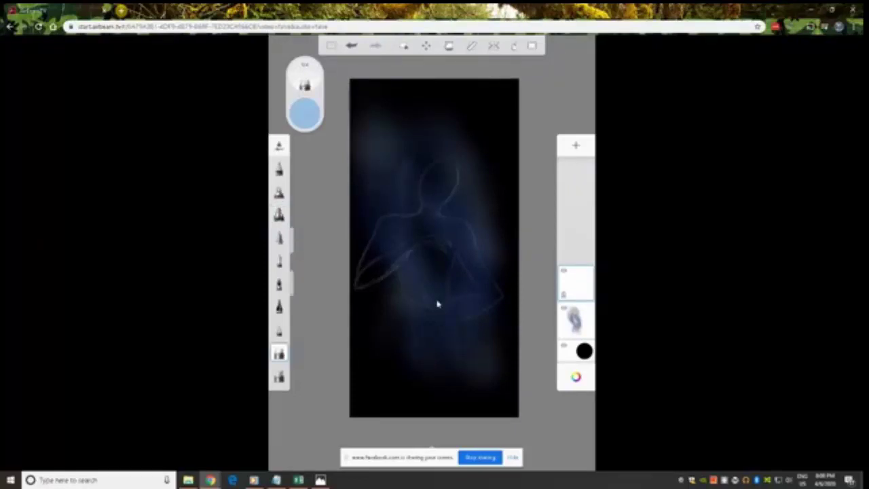
pyautogui.press('-')
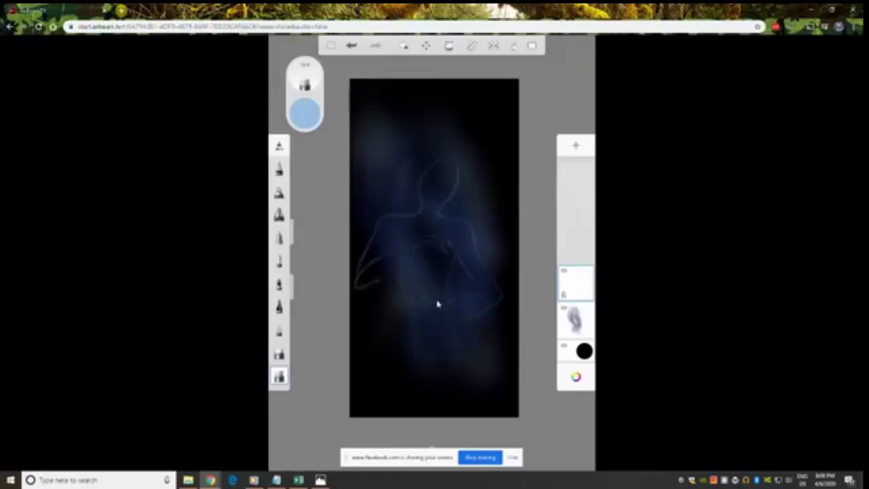
pyautogui.press('2')
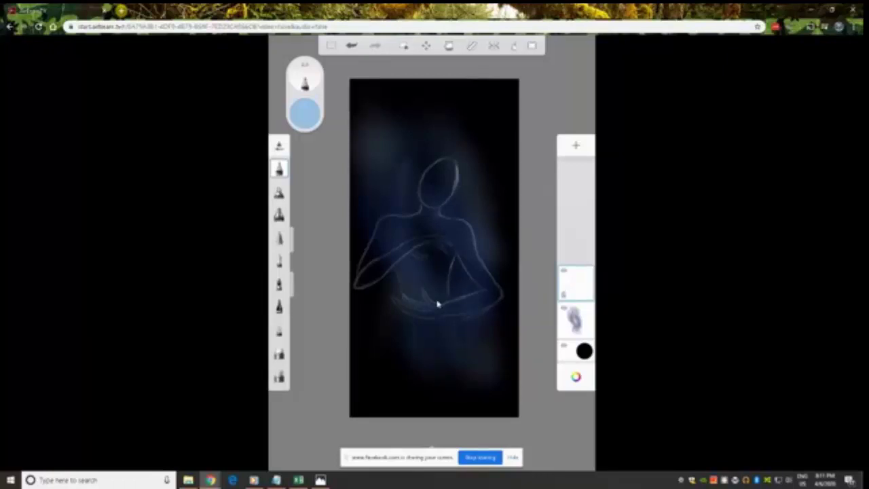
# Add a new layer above the sketch and choose a paler blue for the Flow Airbrush.
pyautogui.hotkey('ctrl', 'shift', 'n')
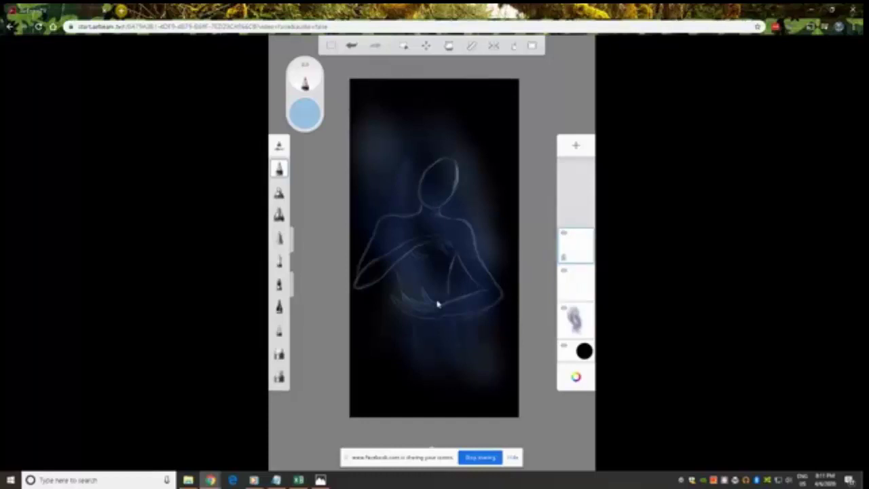
pyautogui.press('4')
pyautogui.press('c')
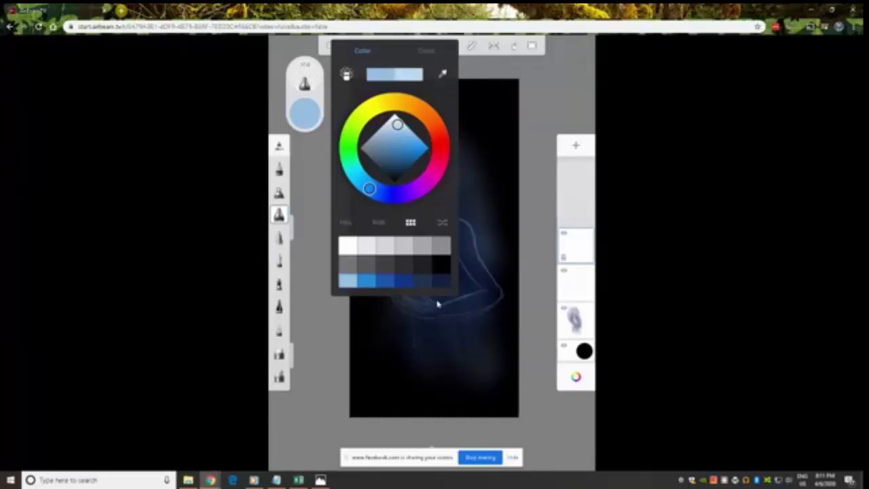
pyautogui.click(437, 304)
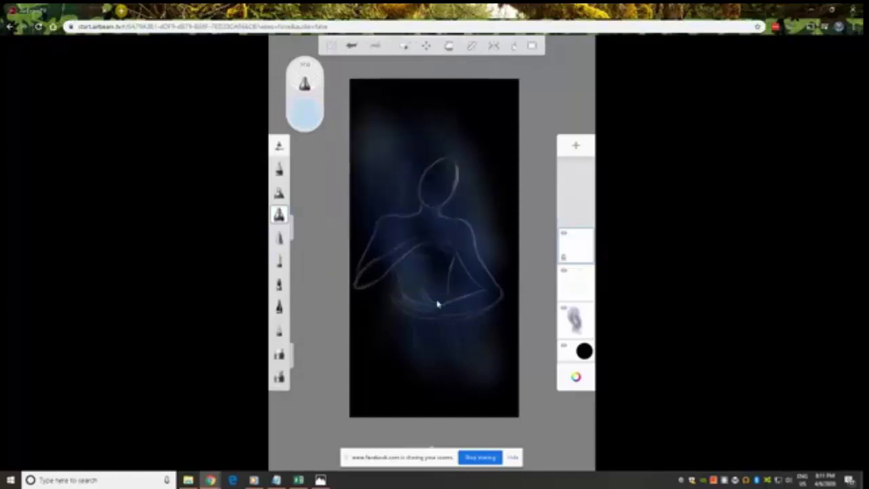
# Shrink the Flow Airbrush to about size 12 with 17% opacity and paint very pale blue highlights on the head and arms.
pyautogui.hotkey('ctrl', 'alt', 'b')
pyautogui.press('[')
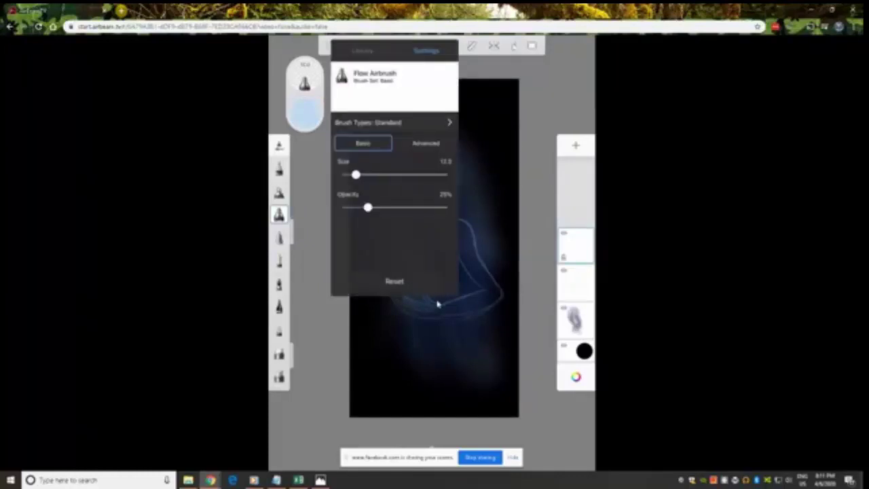
pyautogui.hotkey('shift', '[')
pyautogui.press('Escape')
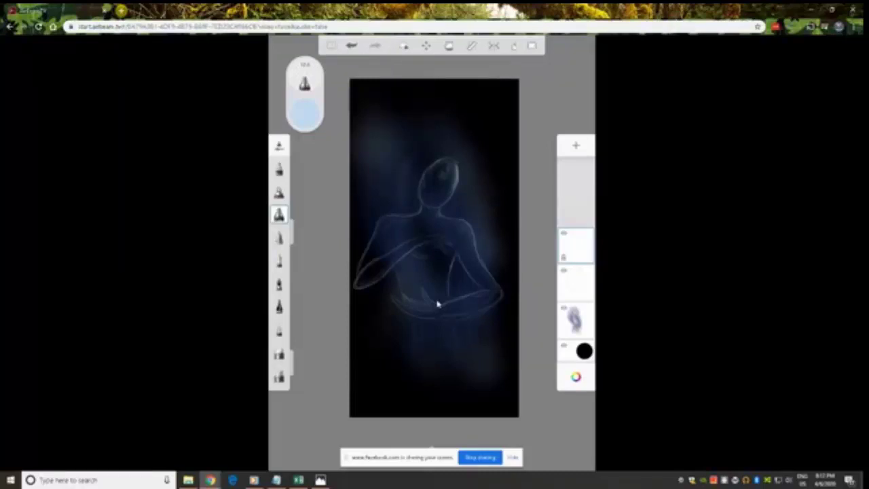
pyautogui.press('c')
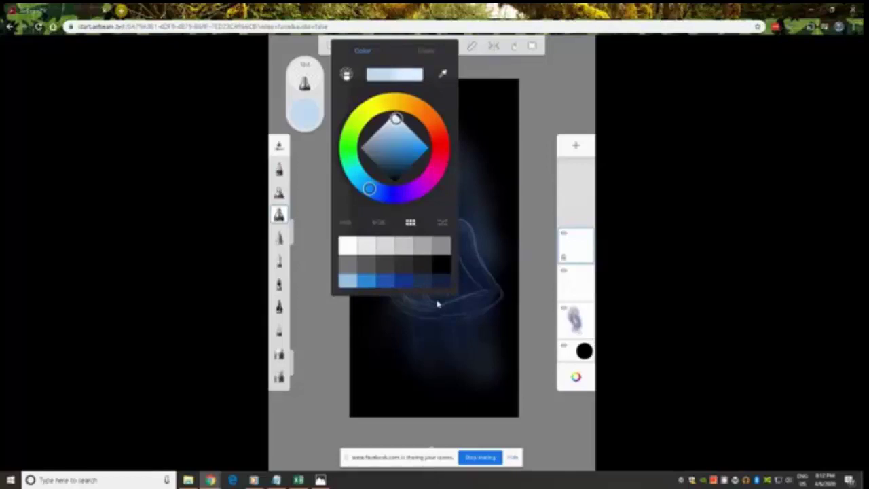
pyautogui.click(437, 305)
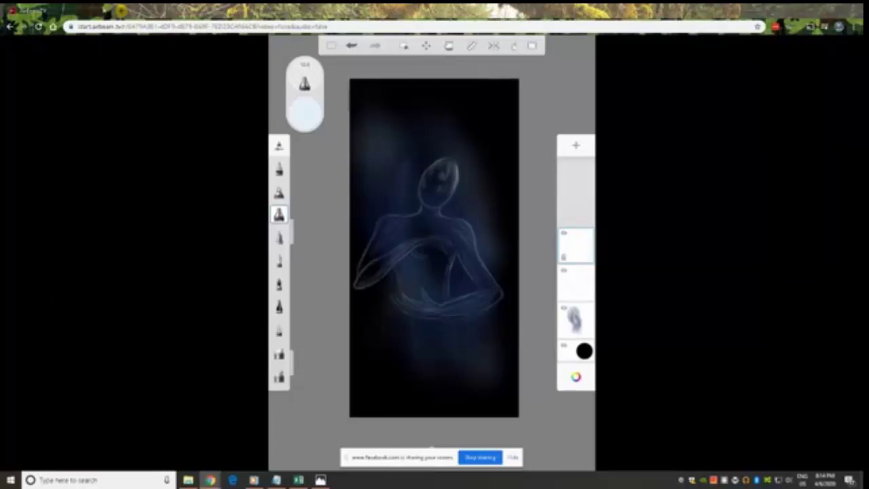
# Change the airbrush to a medium blue, raise its opacity and shade the figure's face, shoulders and arms.
pyautogui.click(305, 110)
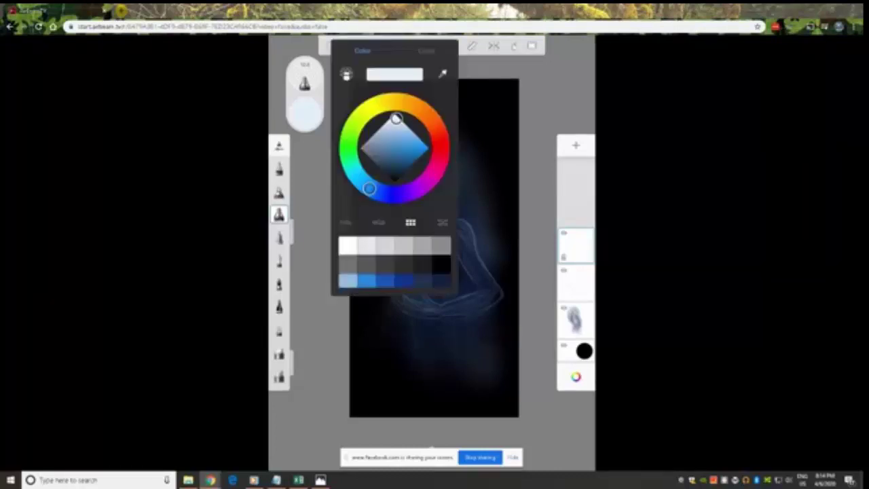
pyautogui.click(412, 155)
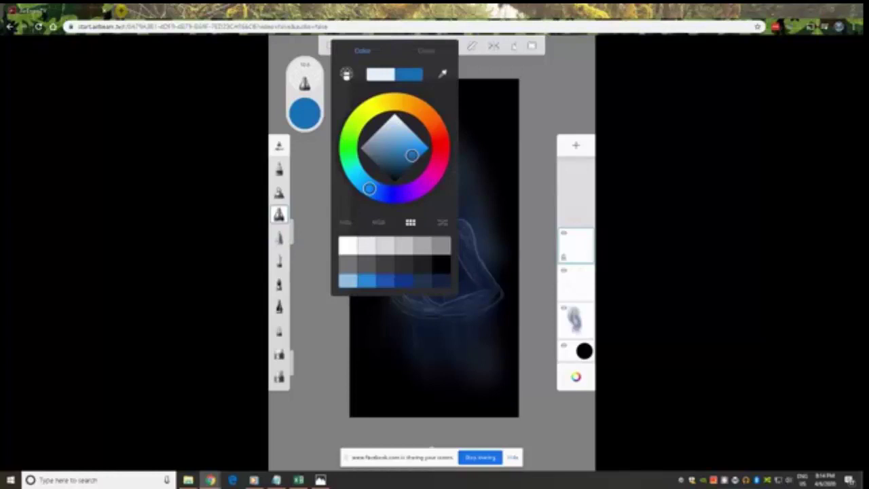
pyautogui.press('Escape')
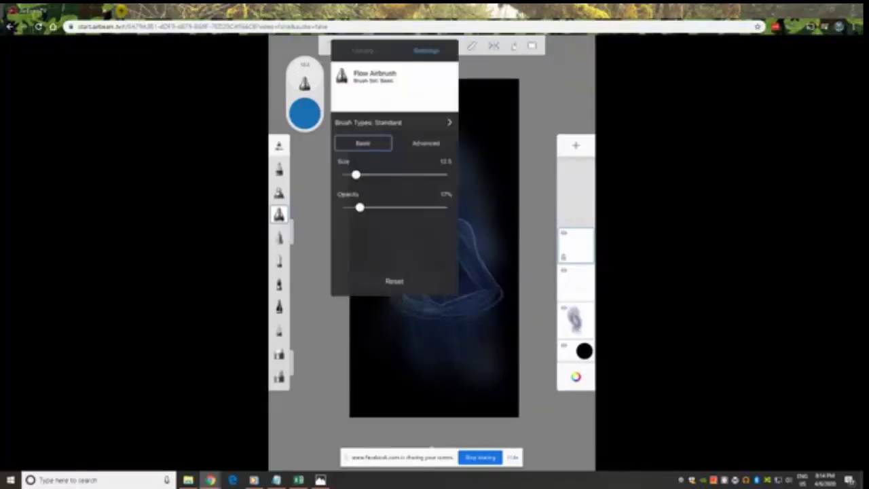
pyautogui.moveTo(360, 208); pyautogui.dragTo(406, 207)
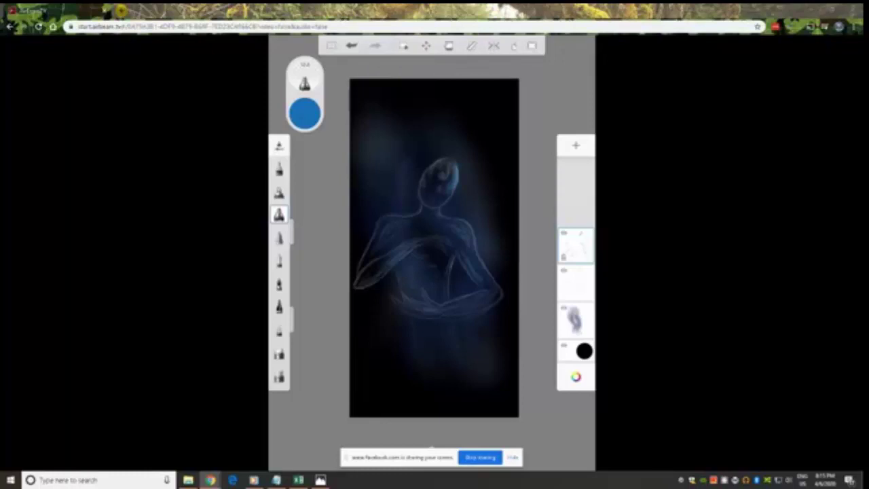
# Choose a dark navy blue and deepen the shading on the figure's head, arms and torso.
pyautogui.click(305, 114)
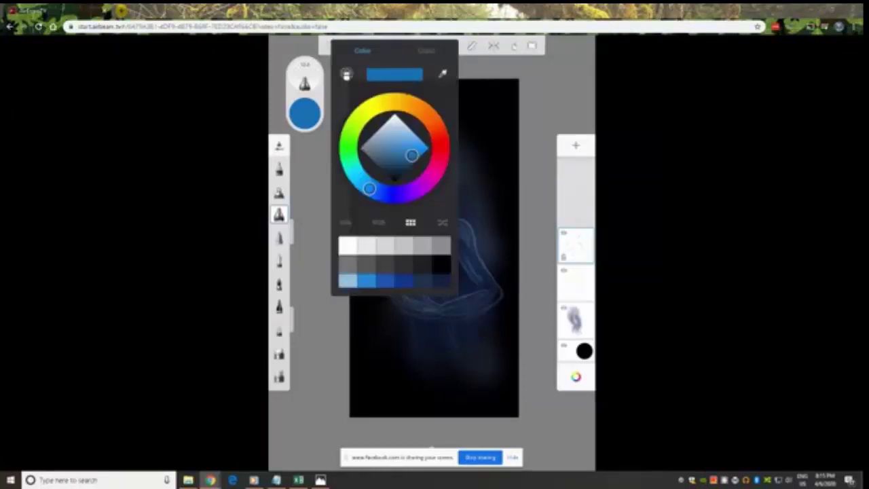
pyautogui.click(441, 281)
pyautogui.click(409, 150)
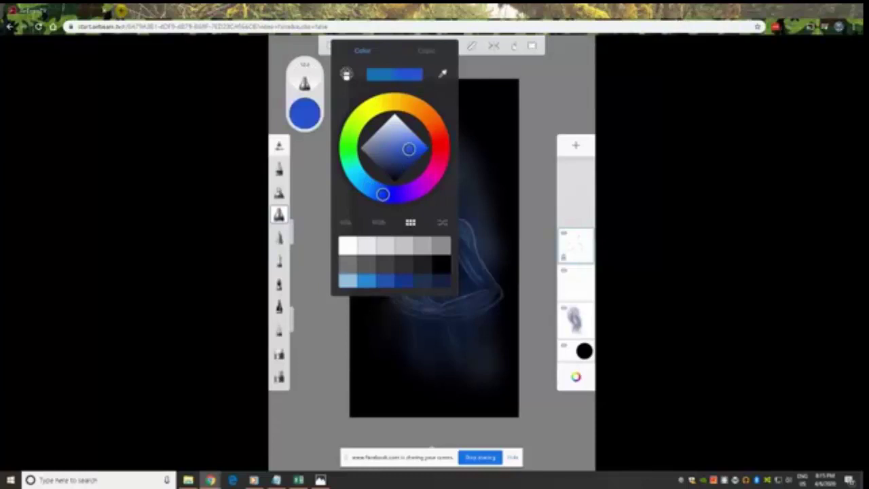
pyautogui.moveTo(409, 148); pyautogui.dragTo(404, 163)
pyautogui.press('Escape')
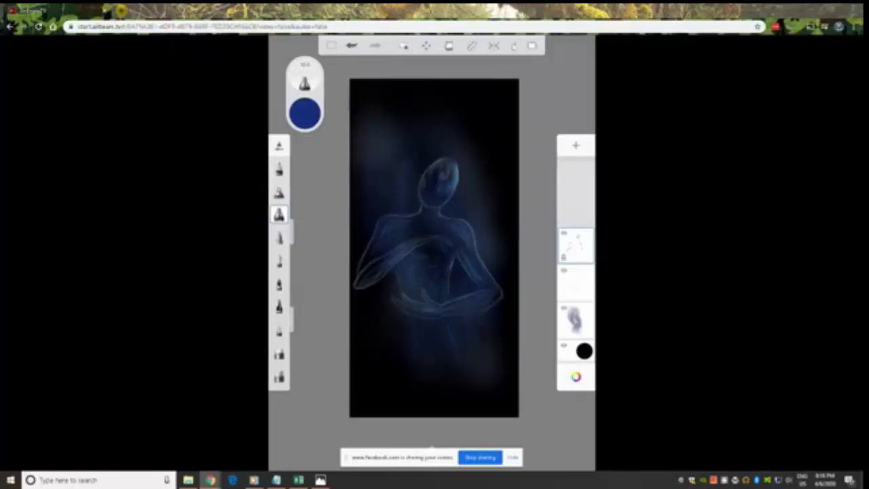
# Shift the brush color to a brighter indigo blue and add indigo tones to the figure.
pyautogui.click(304, 112)
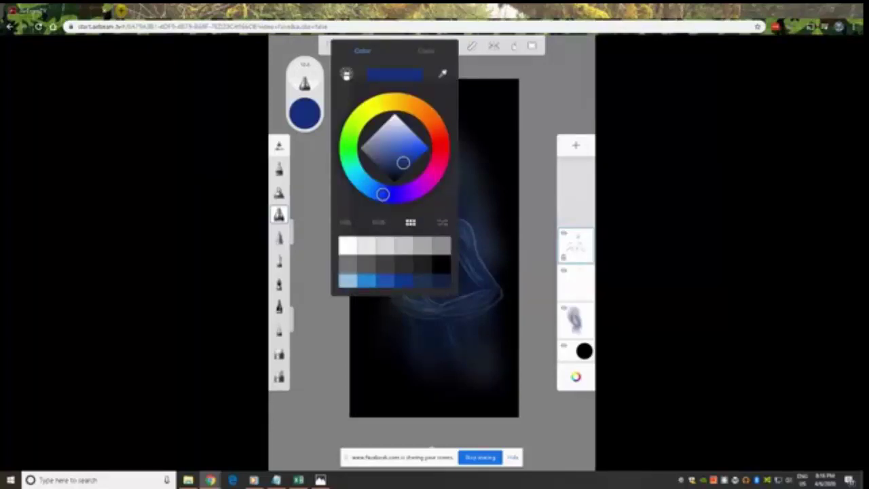
pyautogui.moveTo(383, 194); pyautogui.dragTo(398, 196)
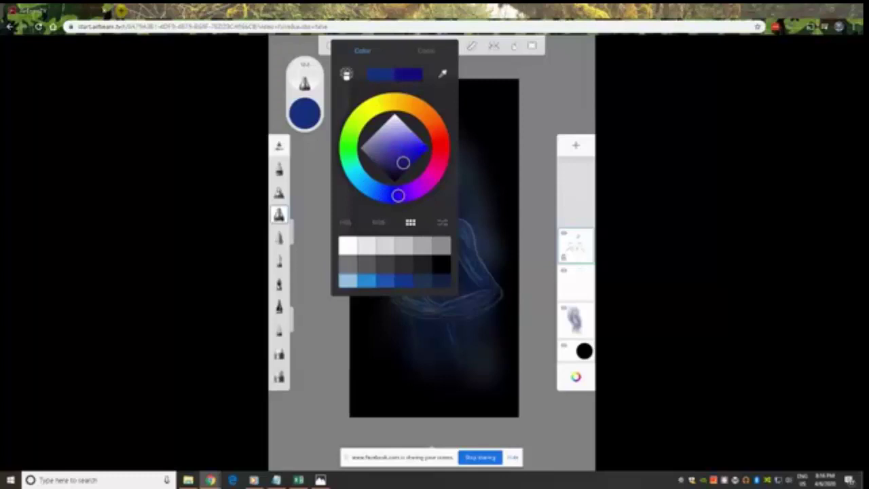
pyautogui.moveTo(403, 162); pyautogui.dragTo(404, 152)
# Shade the head and forearms in violet, and add light purple highlights along the figure's contours.
pyautogui.click(304, 113)
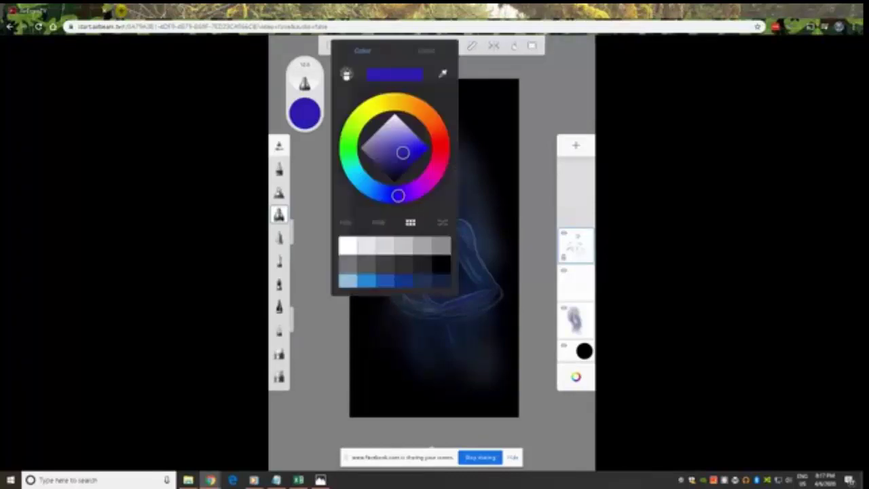
pyautogui.moveTo(398, 196); pyautogui.dragTo(406, 195)
pyautogui.press('Escape')
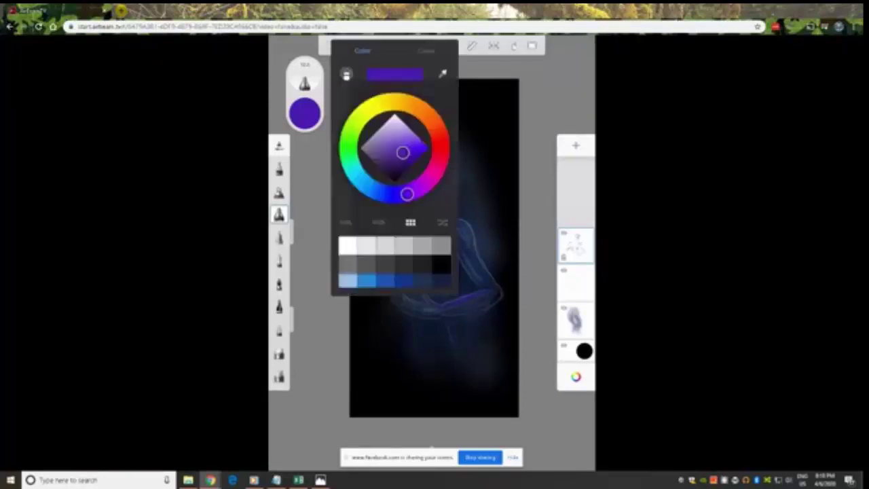
pyautogui.click(396, 130)
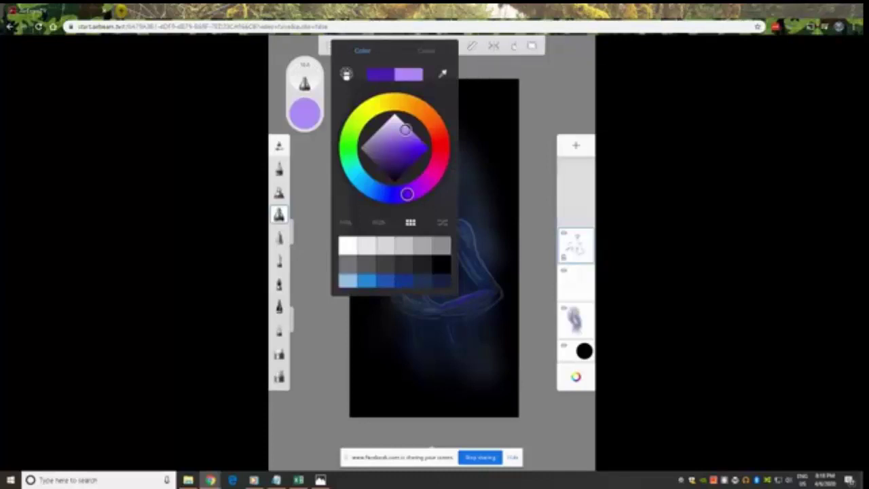
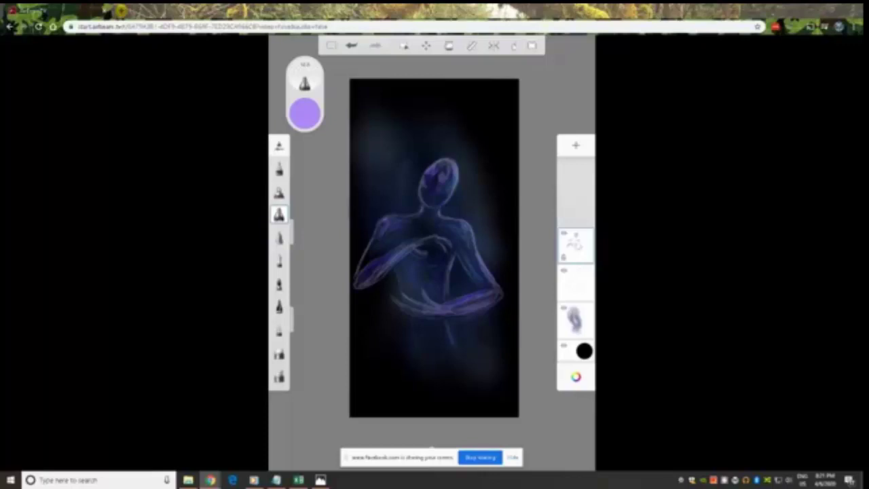
# Choose the Textured Eraser and reduce its size to about 6.6.
pyautogui.click(279, 377)
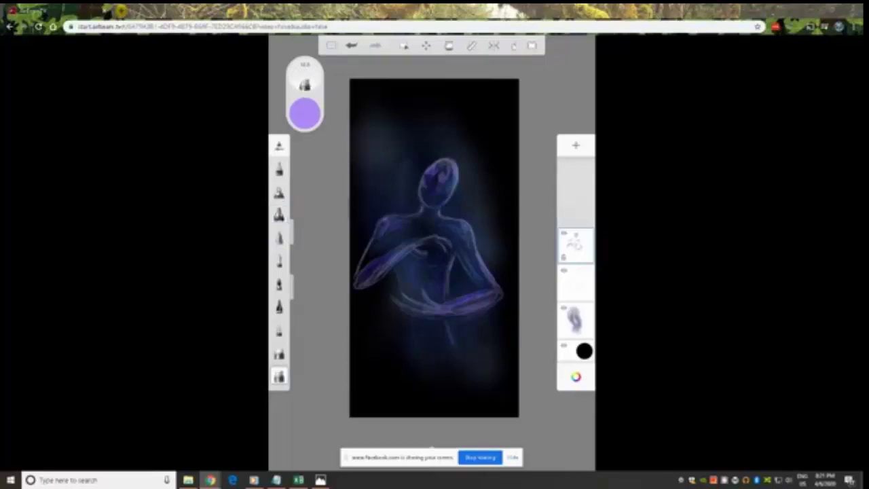
pyautogui.click(278, 376)
pyautogui.moveTo(356, 175); pyautogui.dragTo(347, 175)
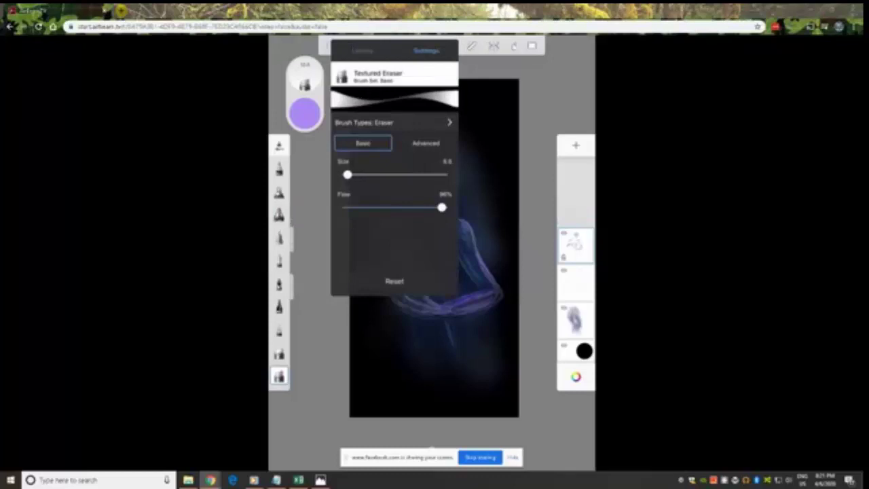
pyautogui.press('Escape')
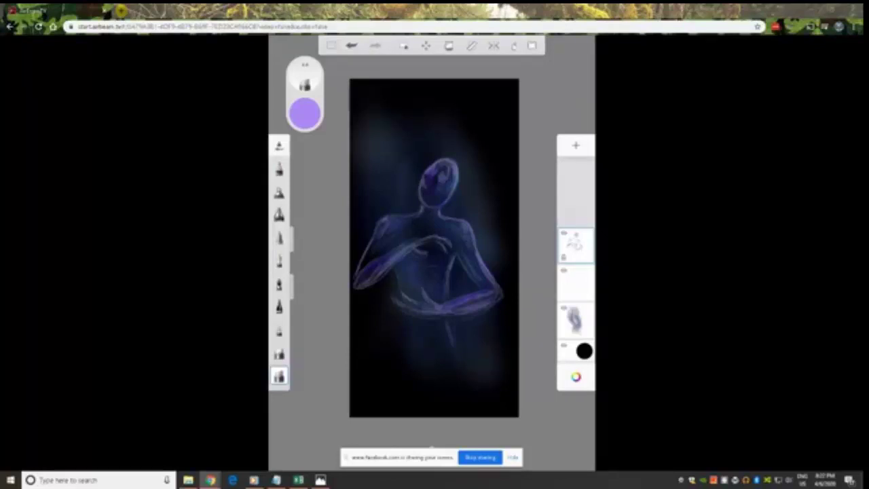
# Airbrush a light purple ring between the figure's hands with the Flow Airbrush, and darken its center with black.
pyautogui.click(279, 168)
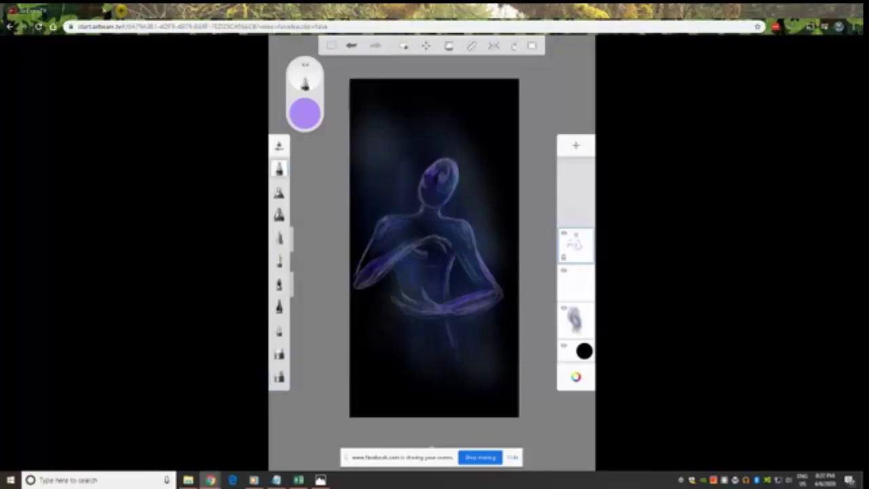
pyautogui.click(279, 215)
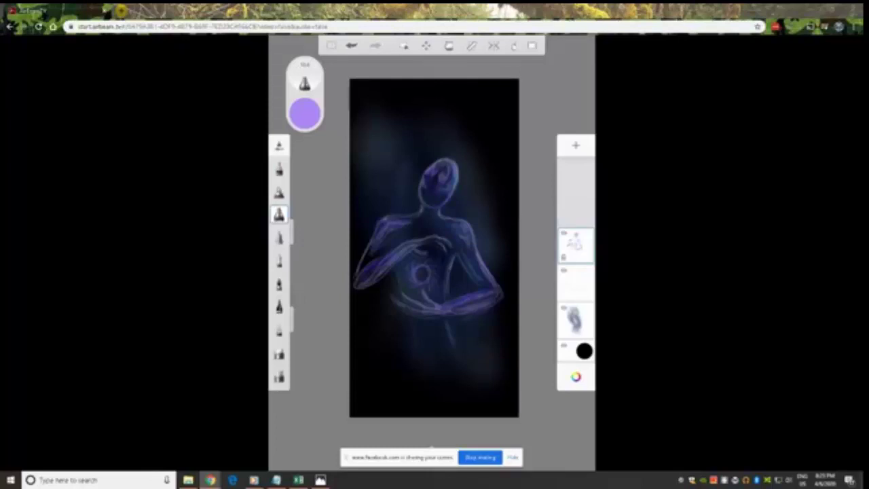
pyautogui.click(305, 113)
pyautogui.click(395, 180)
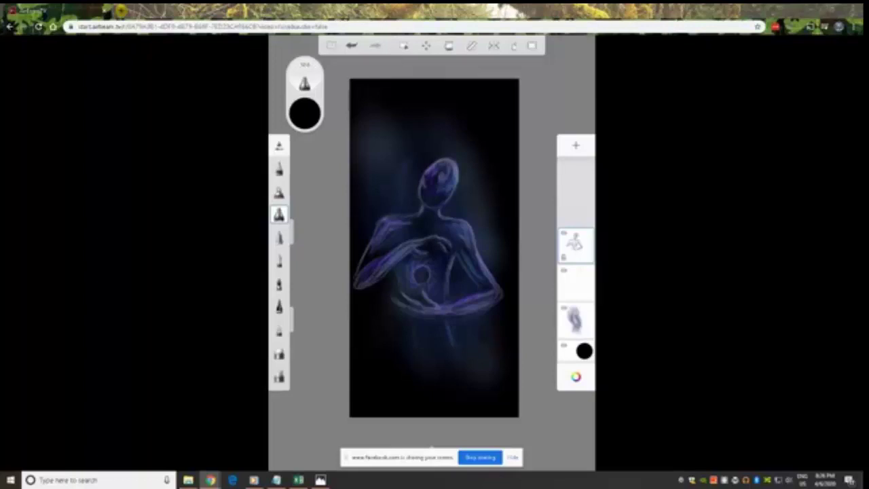
pyautogui.hotkey('ctrl', 'z')
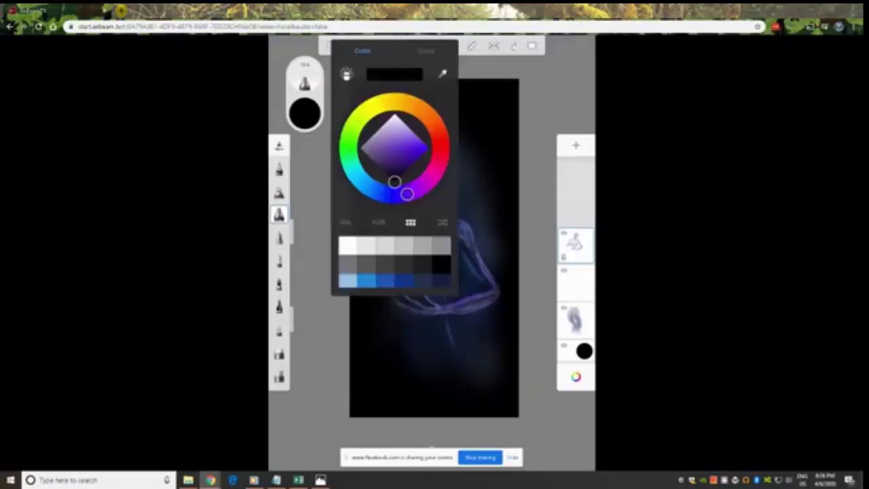
# Choose a light orchid purple and paint rays around the ring between the hands.
pyautogui.click(419, 189)
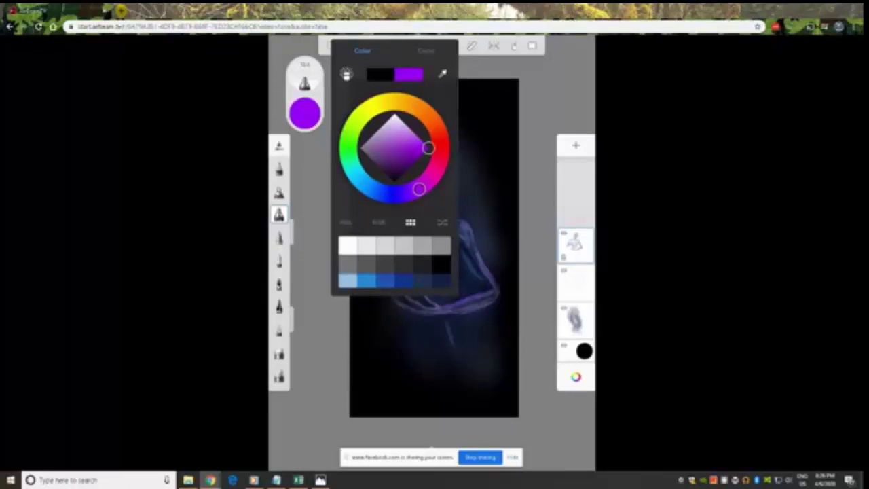
pyautogui.click(407, 127)
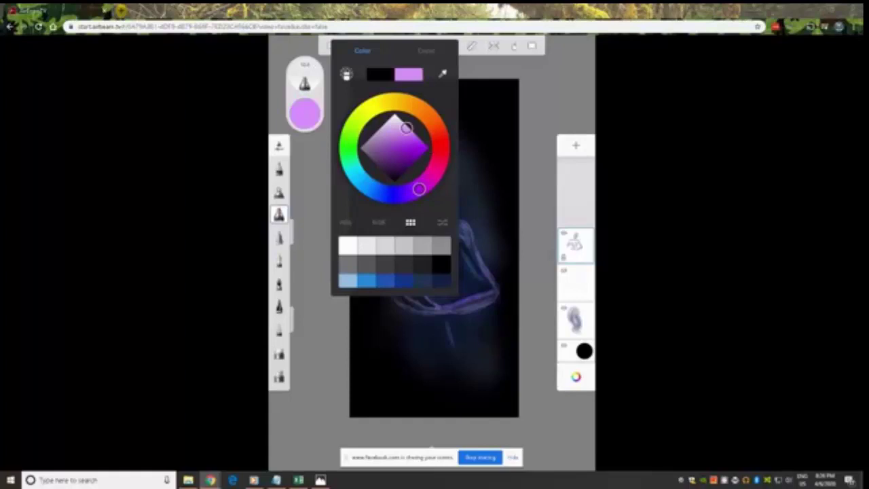
pyautogui.press('Escape')
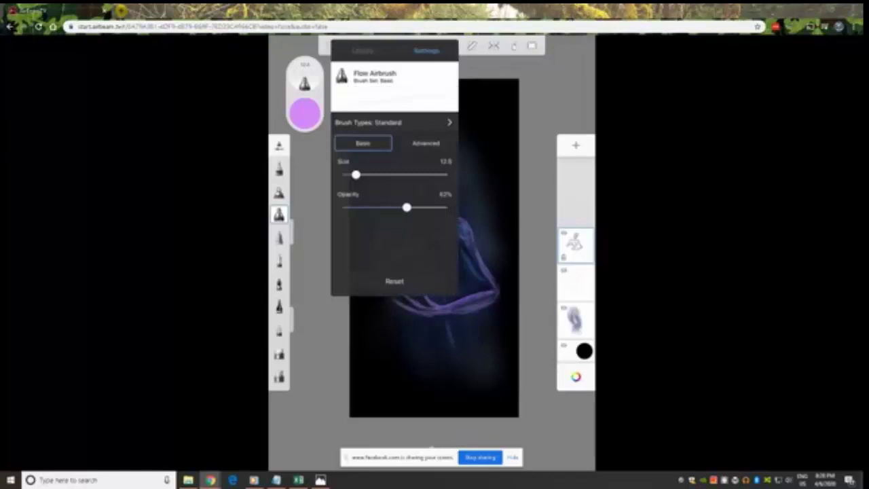
# Choose the second Glow brush and add light purple glow strokes along the figure's neck and shoulder contours.
pyautogui.scroll(-15, 395, 203)
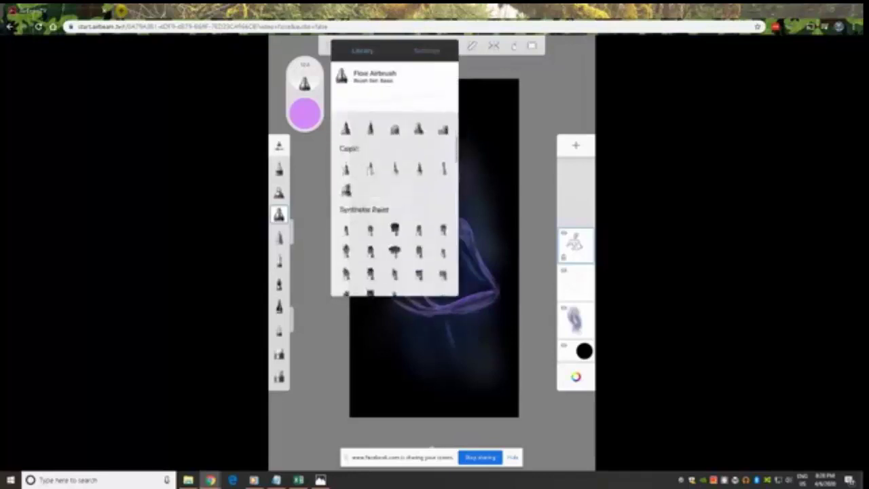
pyautogui.scroll(-10, 398, 204)
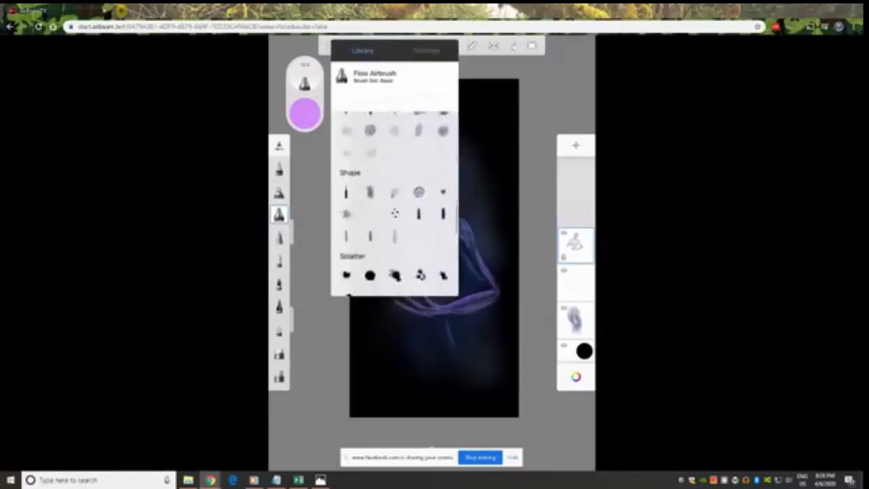
pyautogui.click(370, 181)
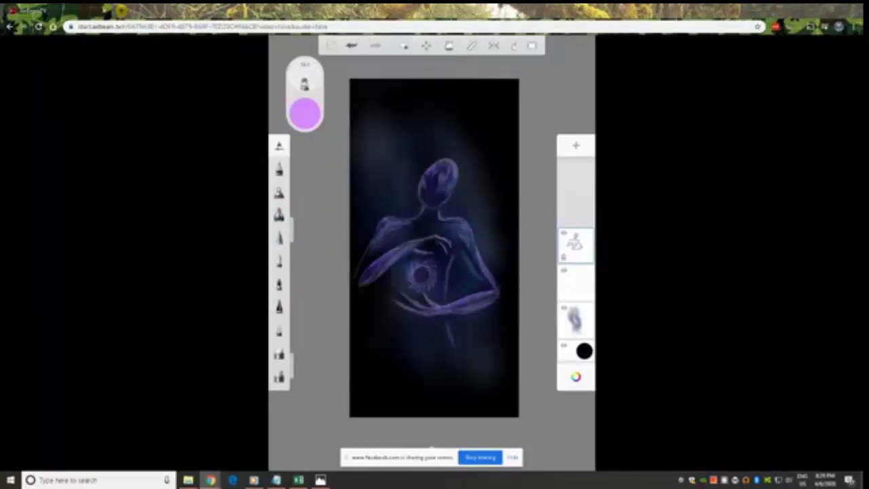
pyautogui.hotkey('ctrl', 'z')
pyautogui.hotkey('ctrl', 'y')
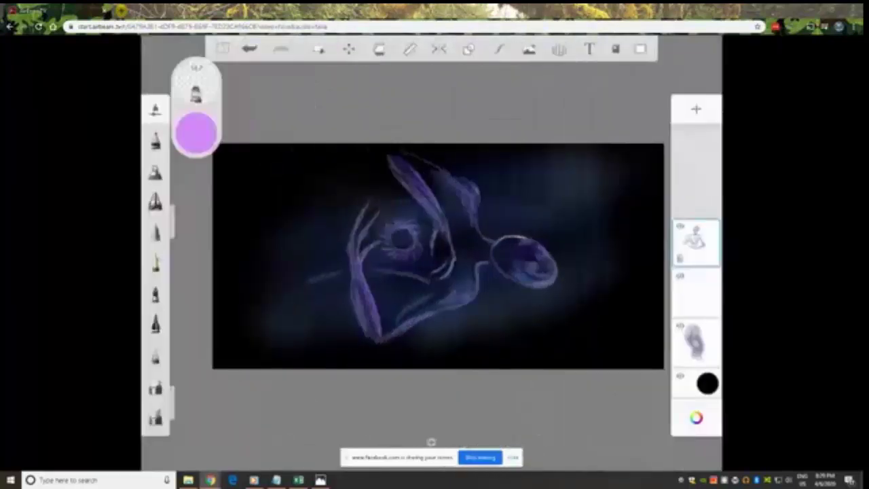
pyautogui.moveTo(479, 270)
pyautogui.mouseDown()
pyautogui.moveTo(477, 296)
pyautogui.moveTo(455, 308)
pyautogui.mouseUp()
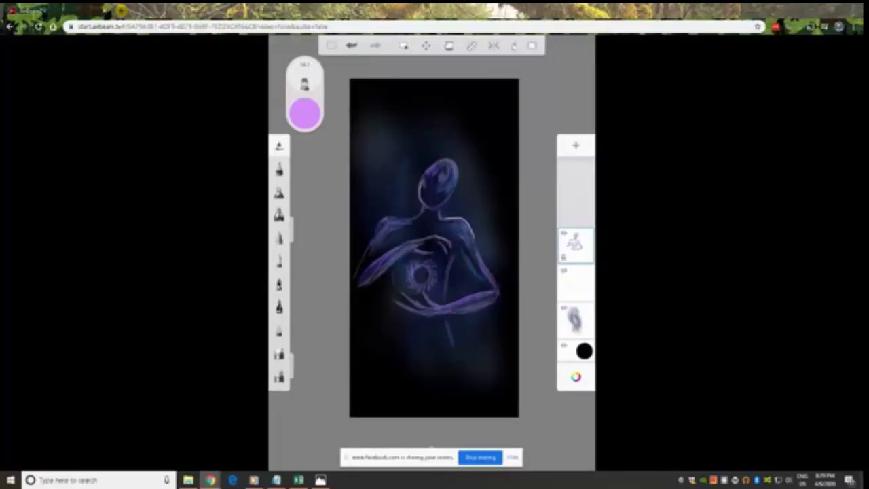
pyautogui.hotkey('ctrl', 'z')
pyautogui.hotkey('ctrl', 'y')
# Choose Smudge Flat Brush 3, raise its flow to about 38%, and blend the strokes on the figure.
pyautogui.click(370, 222)
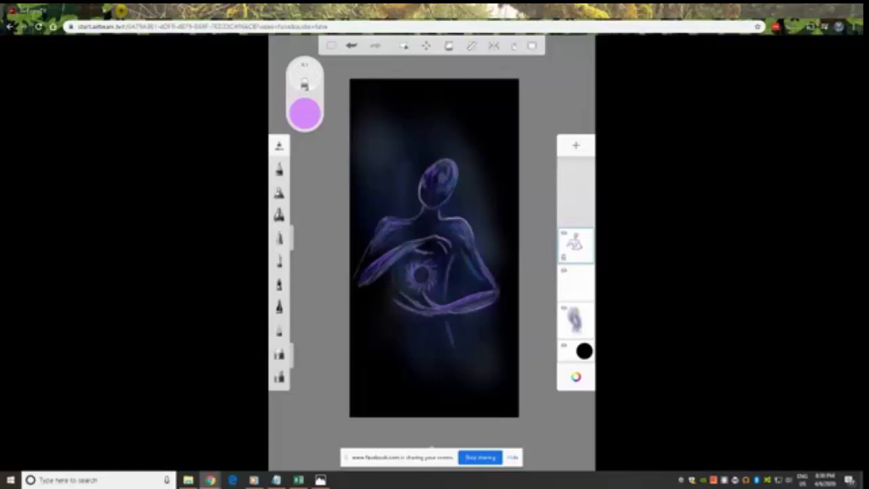
pyautogui.click(405, 46)
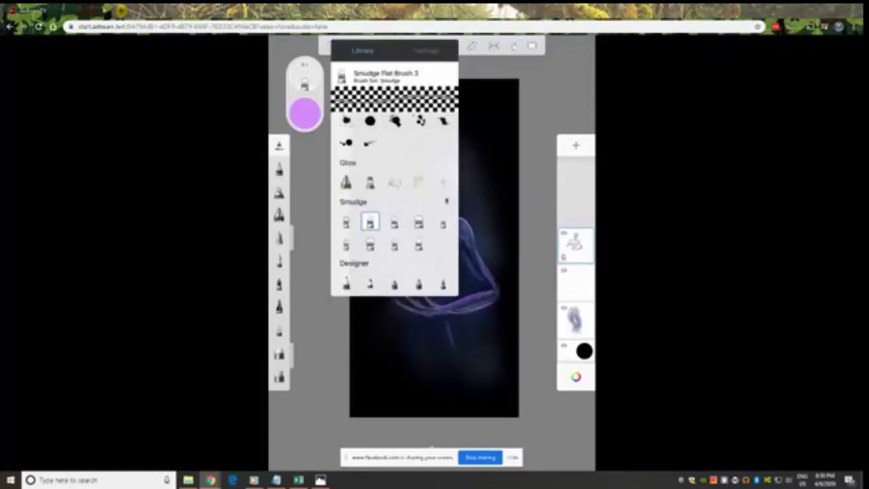
pyautogui.click(426, 50)
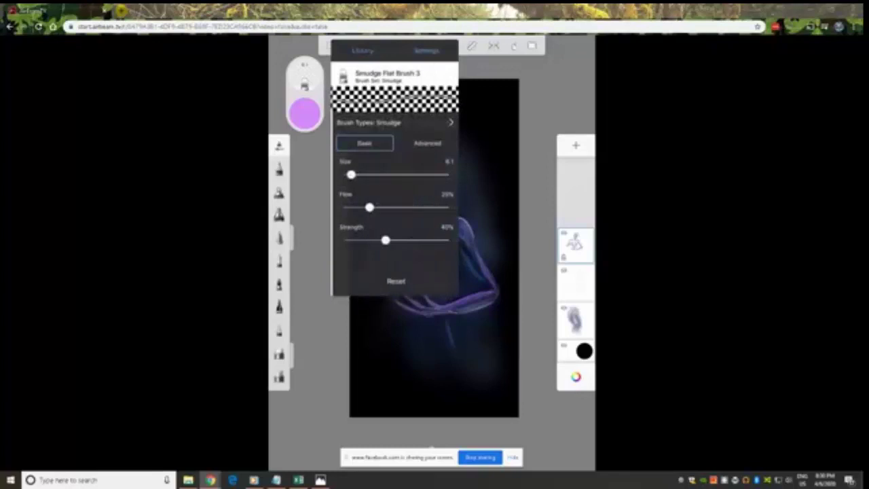
pyautogui.moveTo(369, 207); pyautogui.dragTo(382, 208)
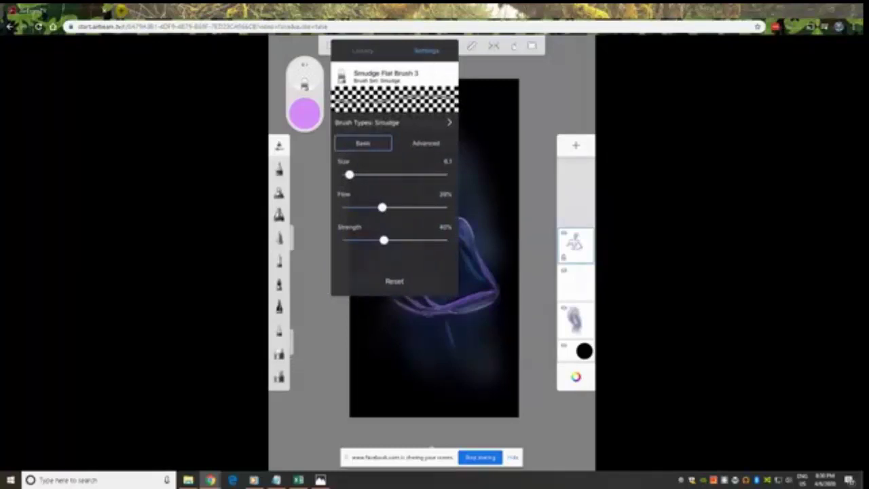
pyautogui.press('Escape')
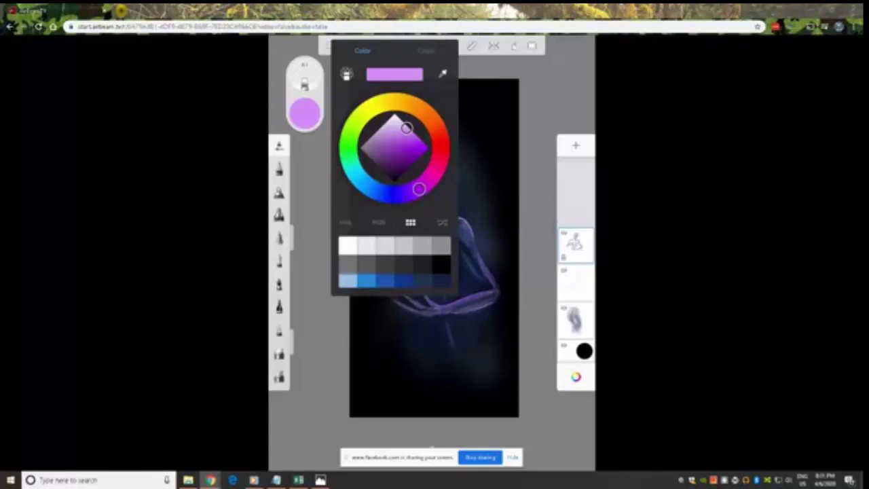
# Choose a pale lavender color and set the Flow Airbrush to size 8.1 and about 19% opacity.
pyautogui.click(395, 117)
pyautogui.moveTo(395, 119); pyautogui.dragTo(401, 121)
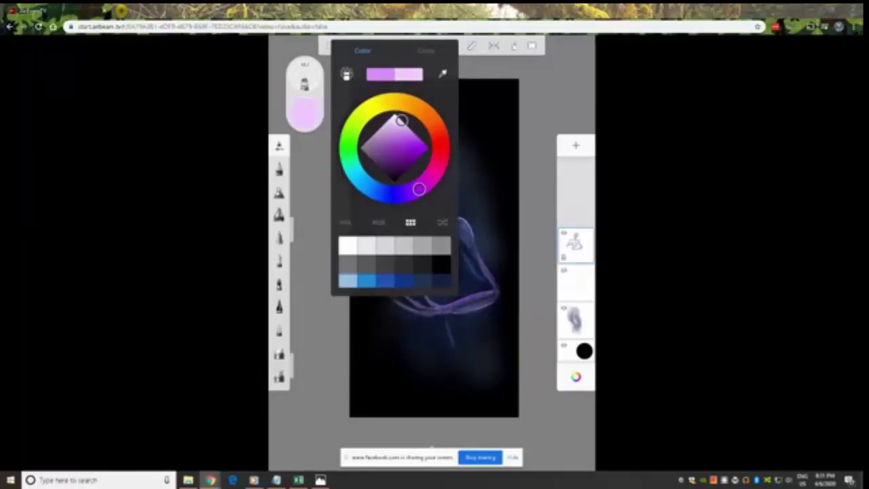
pyautogui.click(278, 215)
pyautogui.click(279, 214)
pyautogui.click(278, 215)
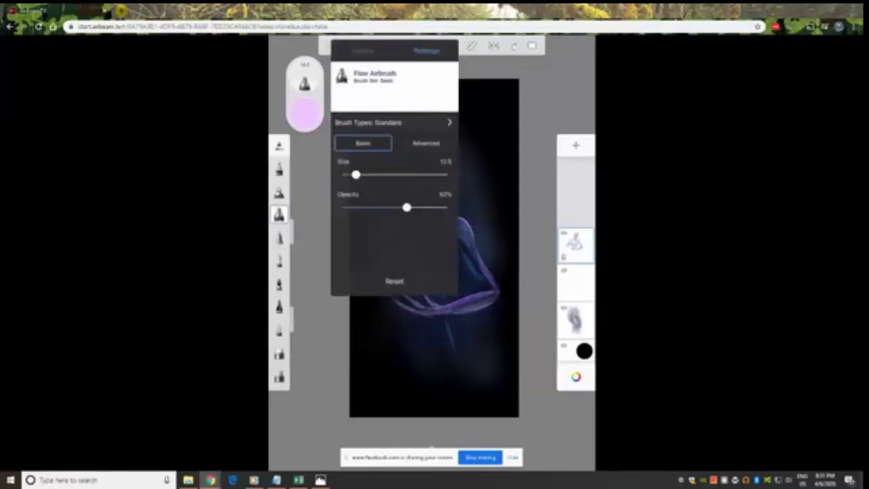
pyautogui.moveTo(356, 175); pyautogui.dragTo(351, 174)
pyautogui.moveTo(407, 207); pyautogui.dragTo(362, 207)
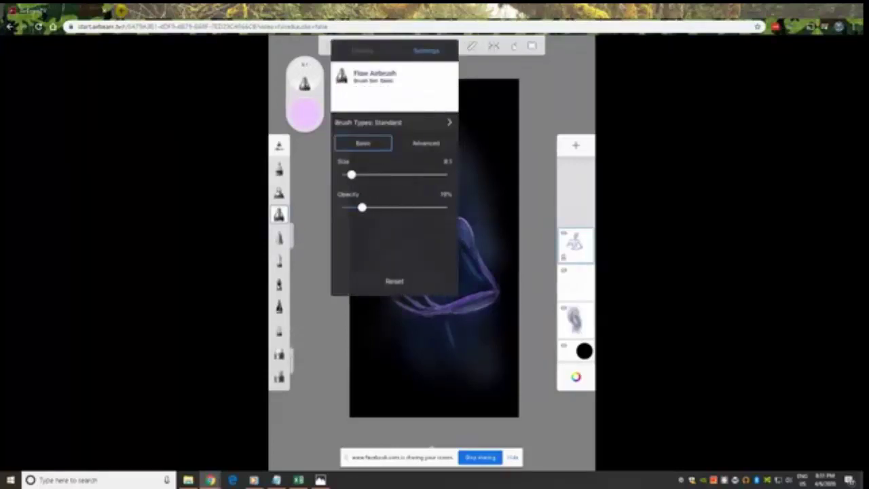
pyautogui.press('Escape')
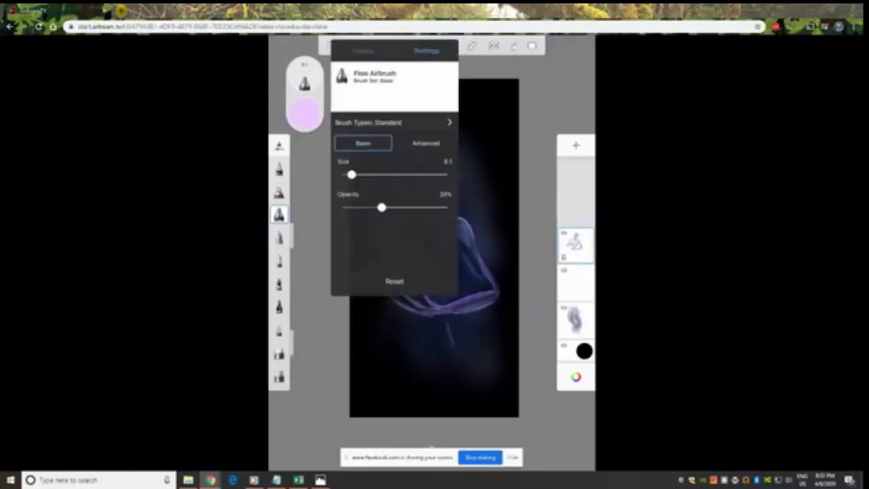
# Set the Flow Airbrush to 38% opacity and size about 16, and paint pale lavender highlights on the shoulders and forearms.
pyautogui.press('Escape')
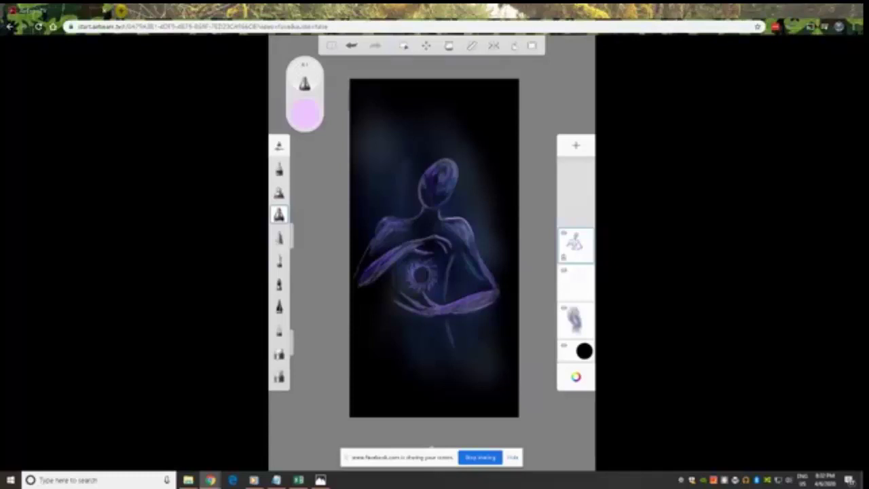
pyautogui.hotkey('ctrl', 'b')
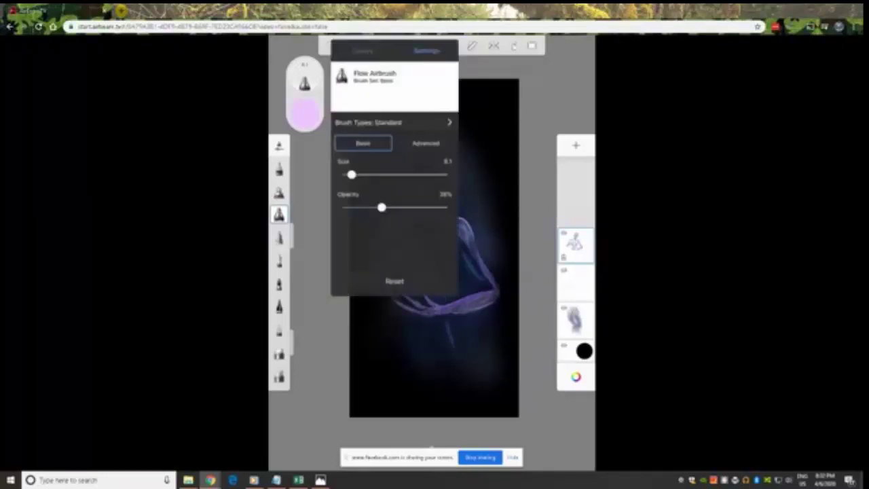
pyautogui.moveTo(352, 174); pyautogui.dragTo(360, 174)
pyautogui.press('Escape')
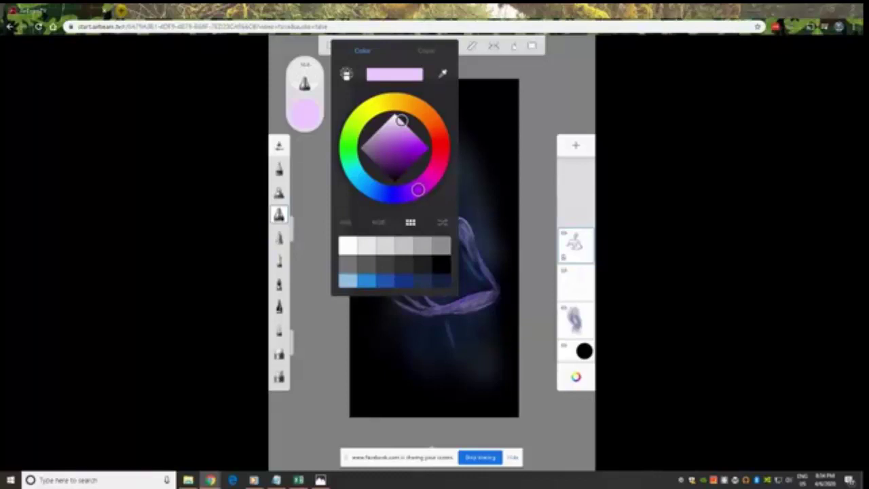
# Add vivid purple shading to the figure's head, shoulders and arms, and dark maroon tones on the lower torso.
pyautogui.moveTo(416, 191); pyautogui.dragTo(414, 192)
pyautogui.moveTo(401, 120); pyautogui.dragTo(420, 142)
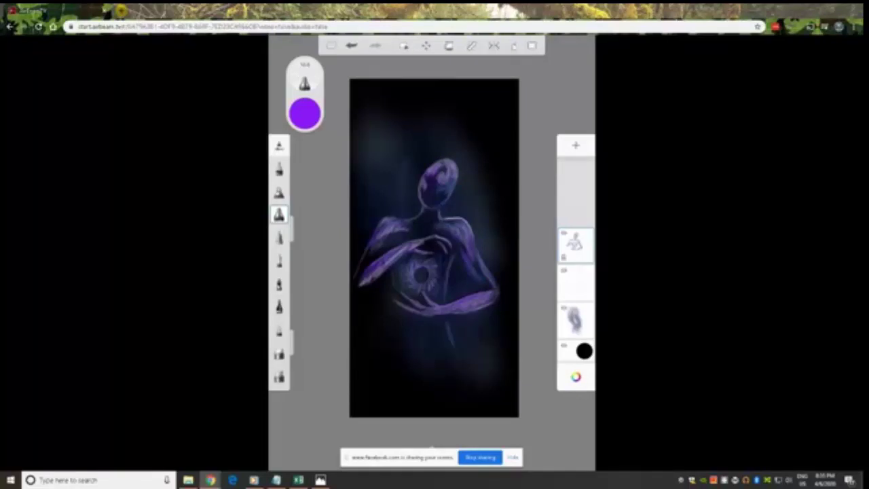
pyautogui.click(305, 113)
pyautogui.moveTo(415, 192)
pyautogui.mouseDown()
pyautogui.moveTo(429, 182)
pyautogui.moveTo(440, 148)
pyautogui.moveTo(438, 168)
pyautogui.moveTo(441, 160)
pyautogui.moveTo(402, 170)
pyautogui.mouseUp()
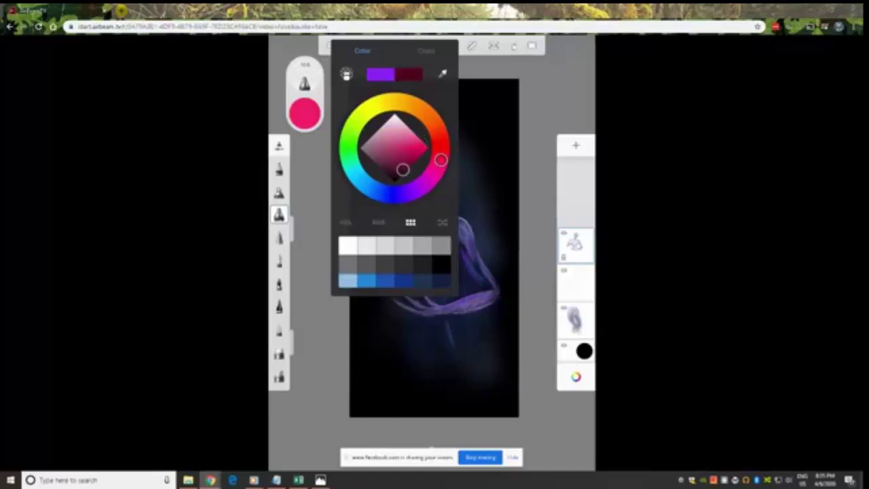
pyautogui.press('Escape')
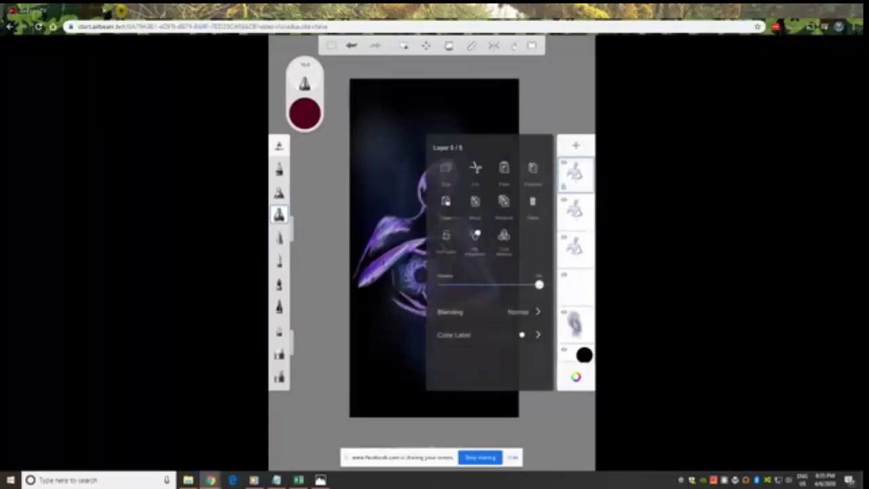
# Merge the duplicated figure layers down into a single figure layer.
pyautogui.click(475, 201)
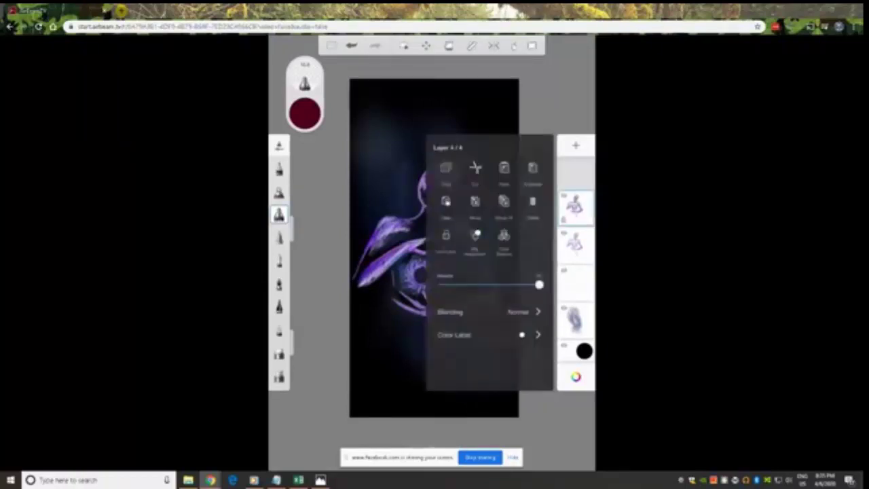
pyautogui.click(474, 207)
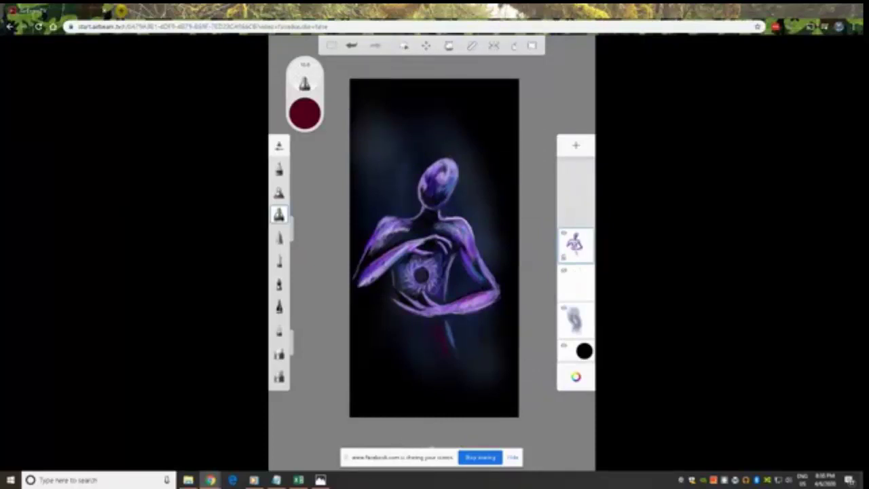
# Choose Smudge Flat Bristle Brush 3 from the Smudge set of the brush library.
pyautogui.click(305, 83)
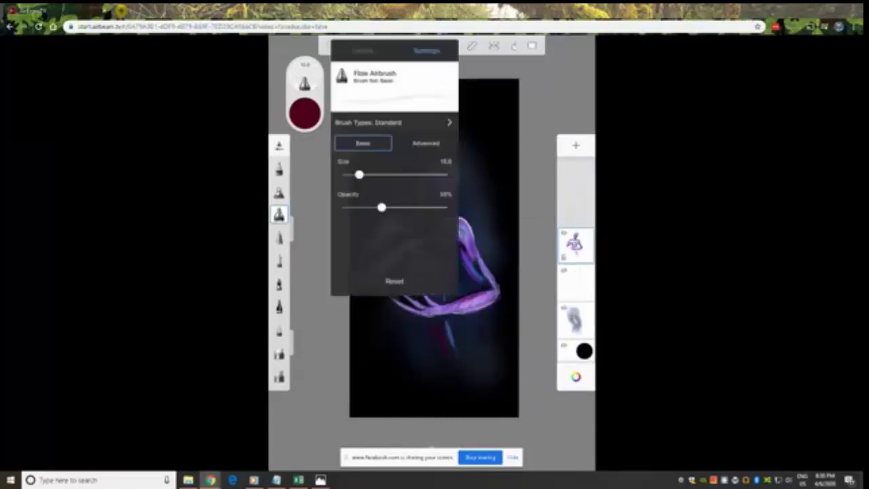
pyautogui.click(363, 50)
pyautogui.scroll(-5, 394, 202)
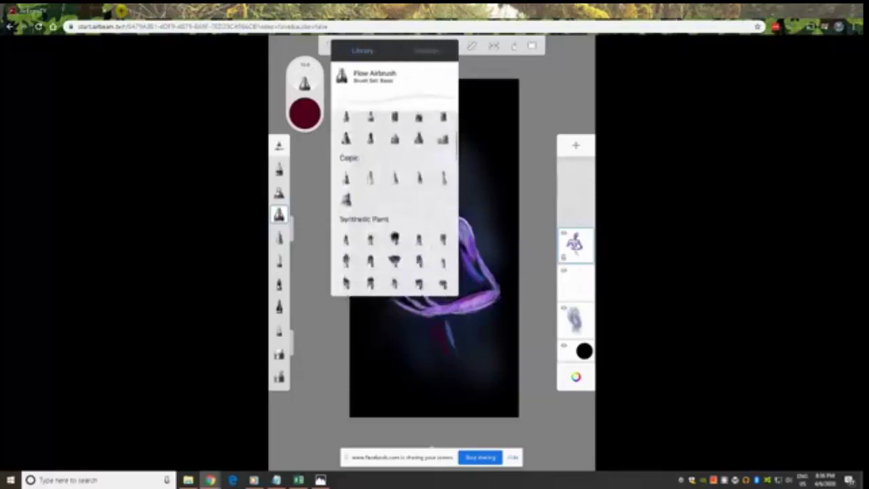
pyautogui.scroll(-10, 394, 204)
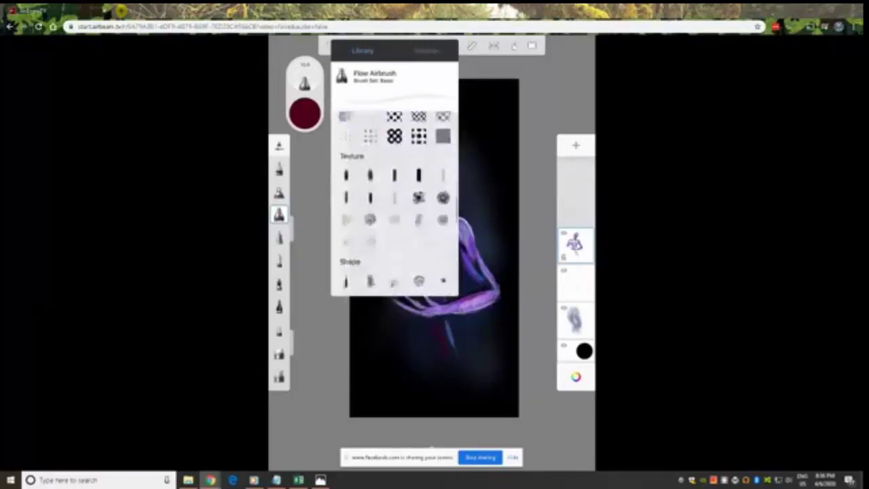
pyautogui.scroll(-2, 394, 204)
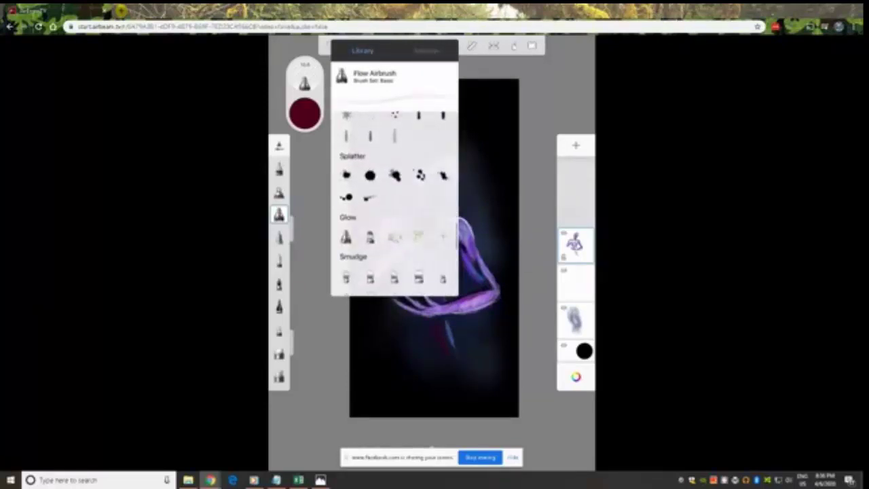
pyautogui.click(370, 277)
pyautogui.click(443, 277)
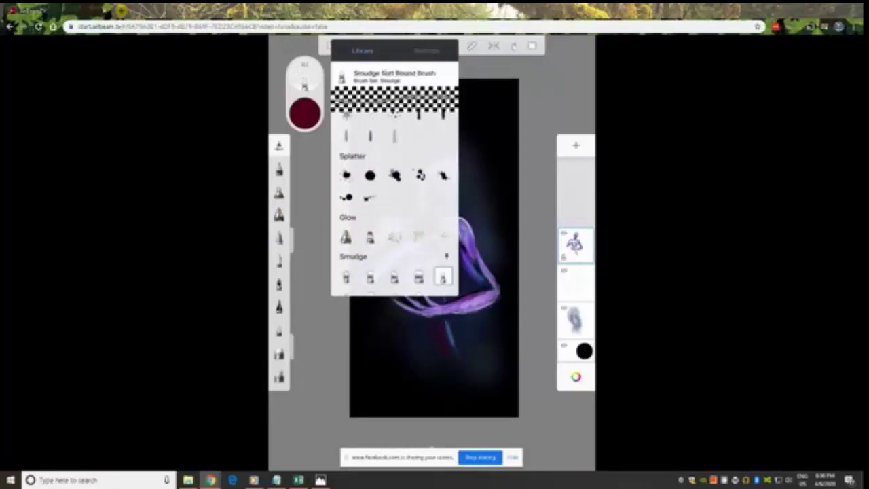
pyautogui.click(419, 277)
pyautogui.scroll(-2, 393, 203)
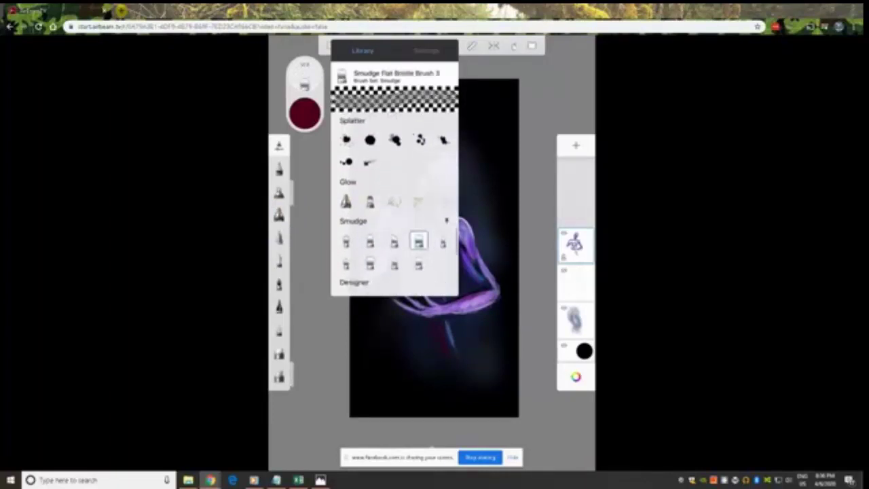
# Try several Smudge set brushes, settle on Smudge Flat Brush 3, lower its filler and strength, and blend the figure's brushwork.
pyautogui.click(419, 256)
pyautogui.click(394, 257)
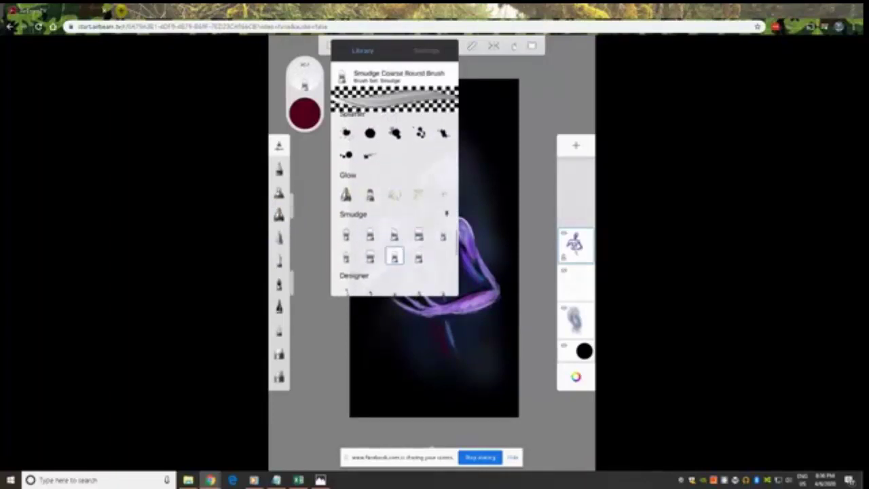
pyautogui.click(370, 256)
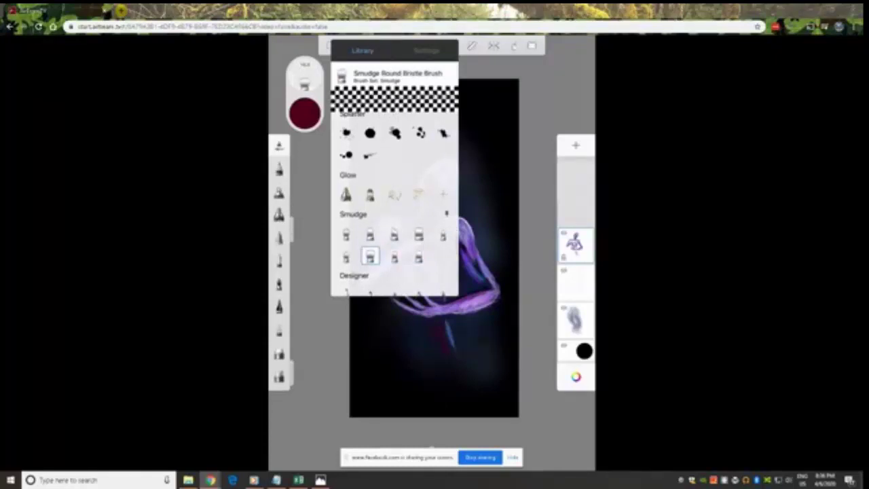
pyautogui.click(347, 256)
pyautogui.click(370, 235)
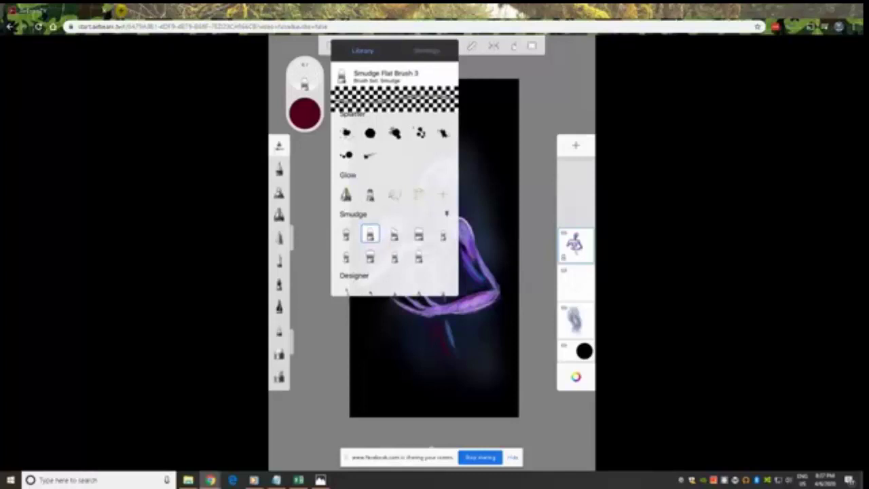
pyautogui.moveTo(382, 208); pyautogui.dragTo(360, 207)
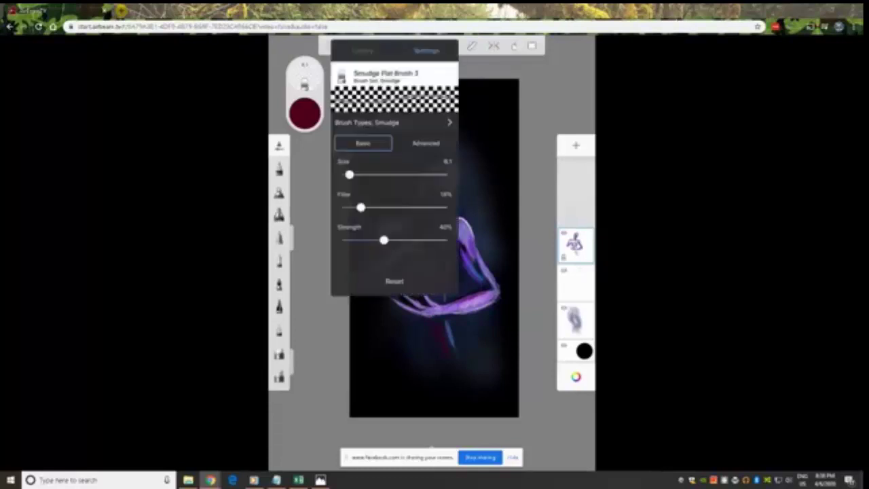
pyautogui.moveTo(384, 240); pyautogui.dragTo(351, 240)
pyautogui.moveTo(361, 208); pyautogui.dragTo(354, 207)
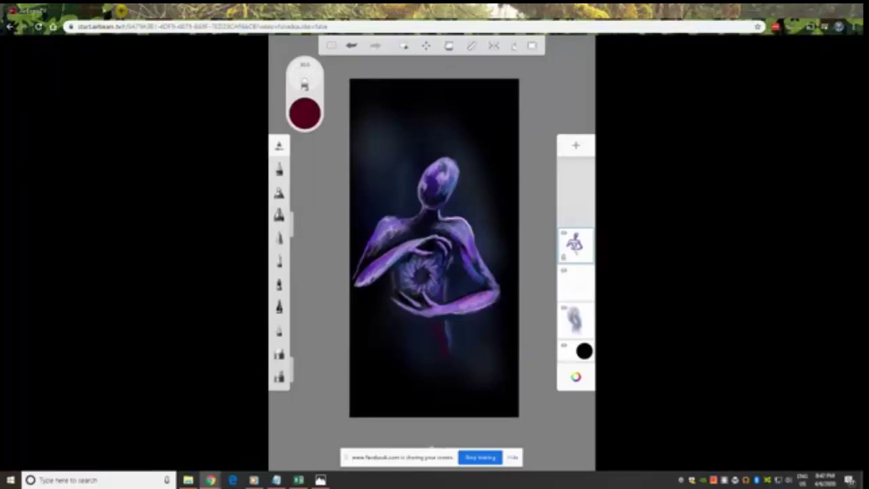
# Choose white and a round-dot brush from the Splatter set, reduce its size, and scatter small specks around the figure.
pyautogui.click(304, 113)
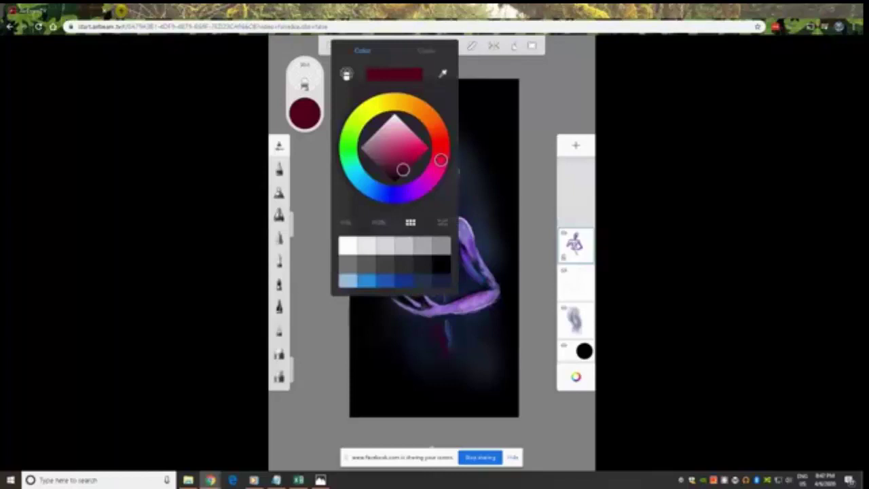
pyautogui.click(348, 245)
pyautogui.click(280, 168)
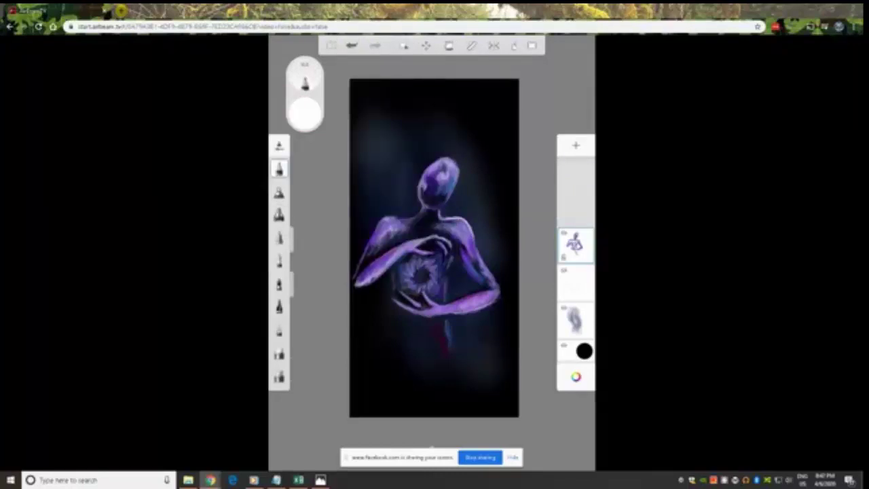
pyautogui.click(305, 83)
pyautogui.click(363, 51)
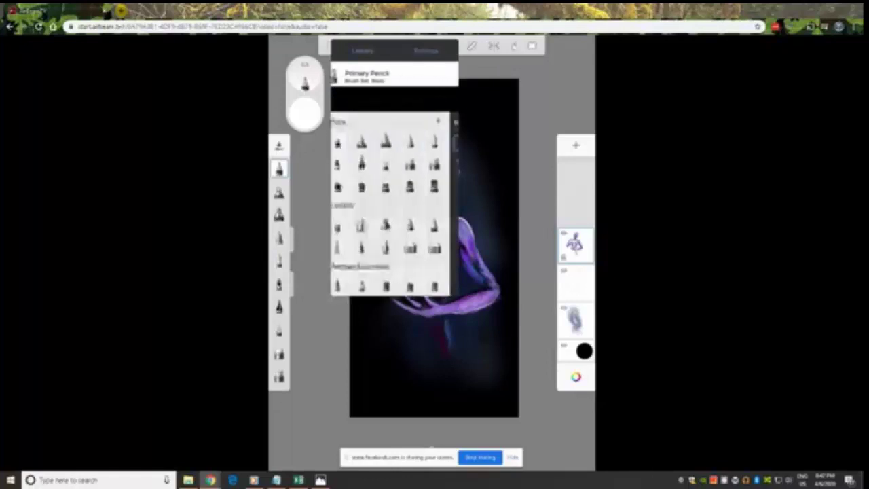
pyautogui.scroll(-6, 395, 204)
pyautogui.scroll(-8, 394, 204)
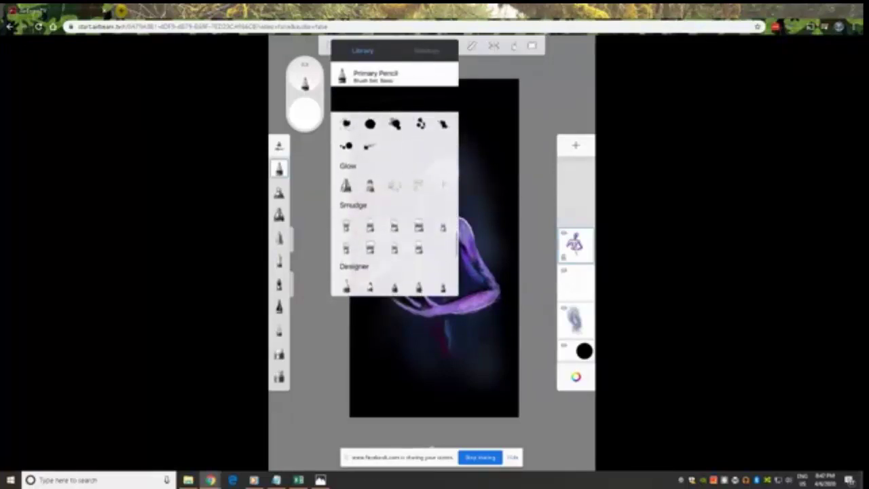
pyautogui.click(346, 146)
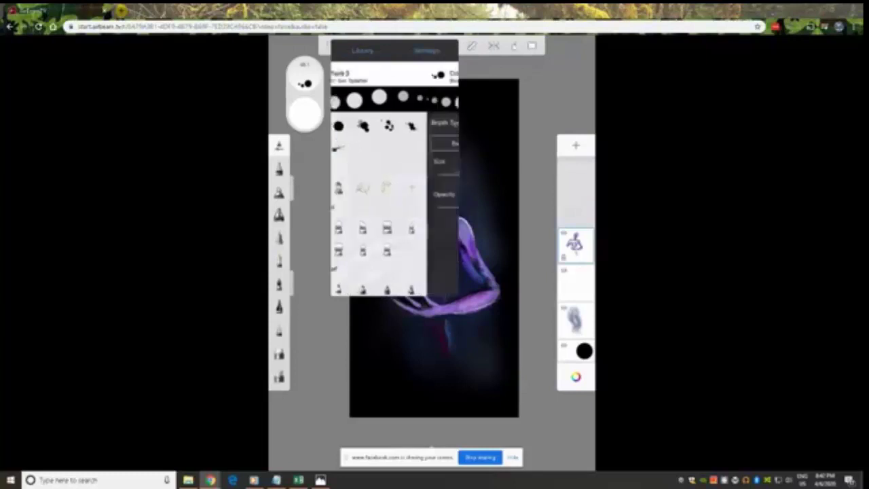
pyautogui.moveTo(403, 175); pyautogui.dragTo(357, 175)
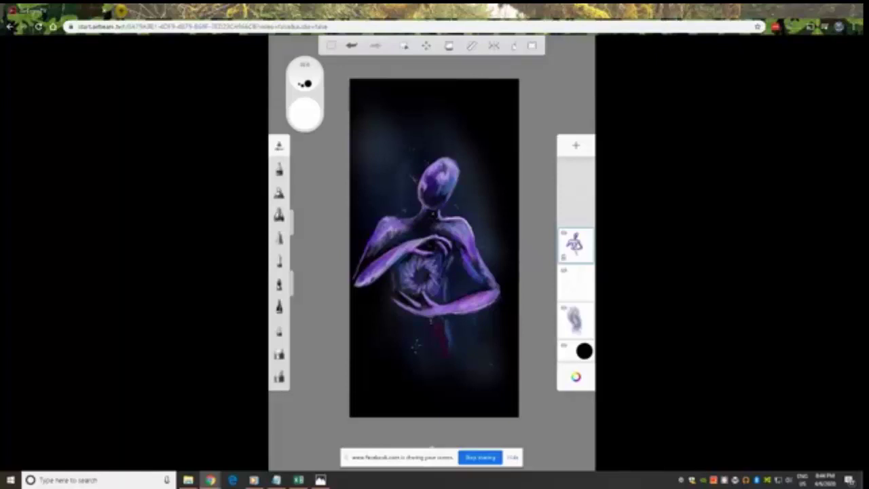
# Duplicate the nebula layer to intensify its glow, merge the copy down, and scatter white stars across the merged layer.
pyautogui.click(575, 320)
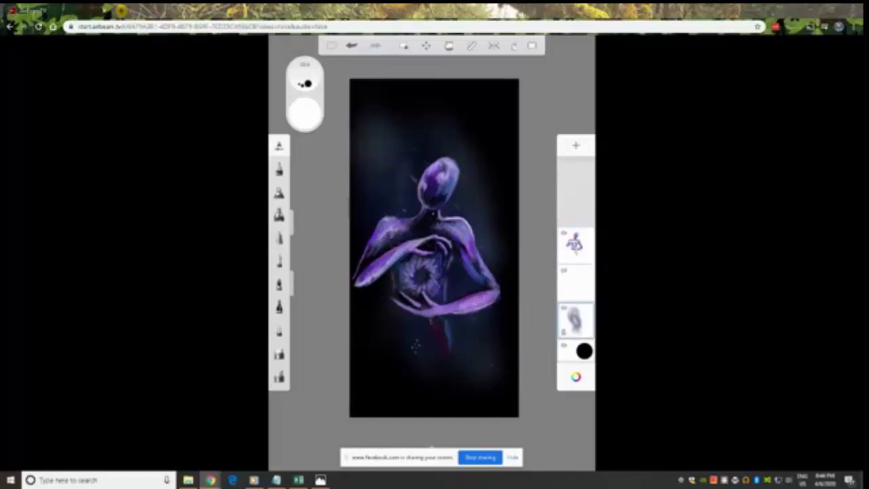
pyautogui.click(575, 320)
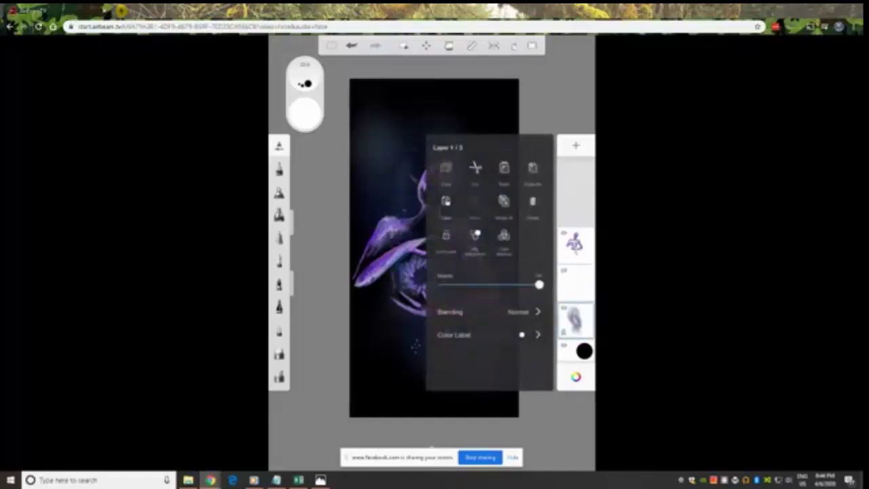
pyautogui.click(532, 167)
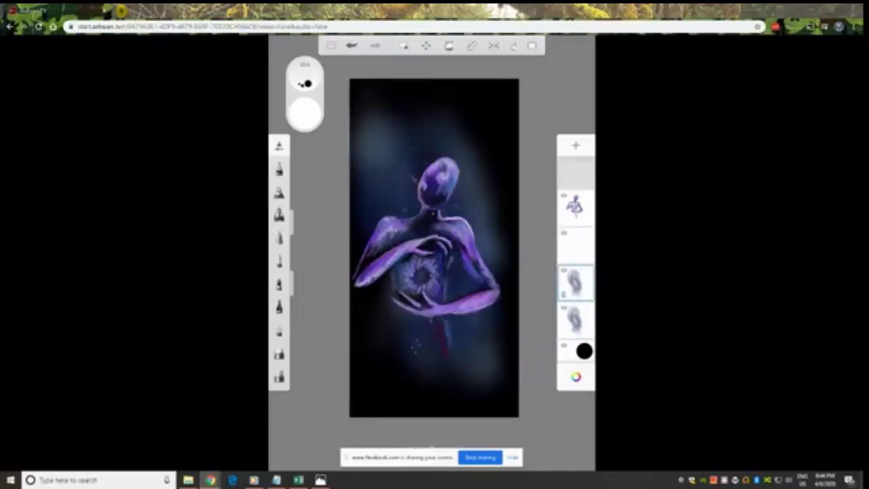
pyautogui.click(575, 283)
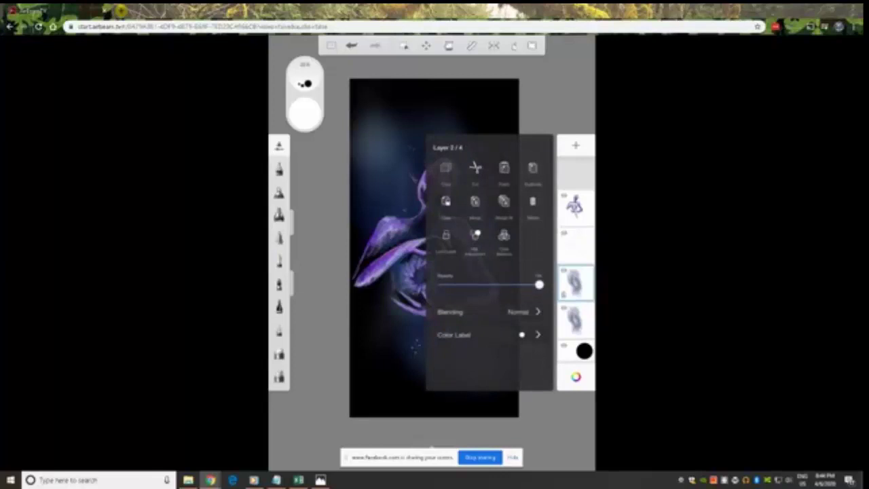
pyautogui.click(475, 201)
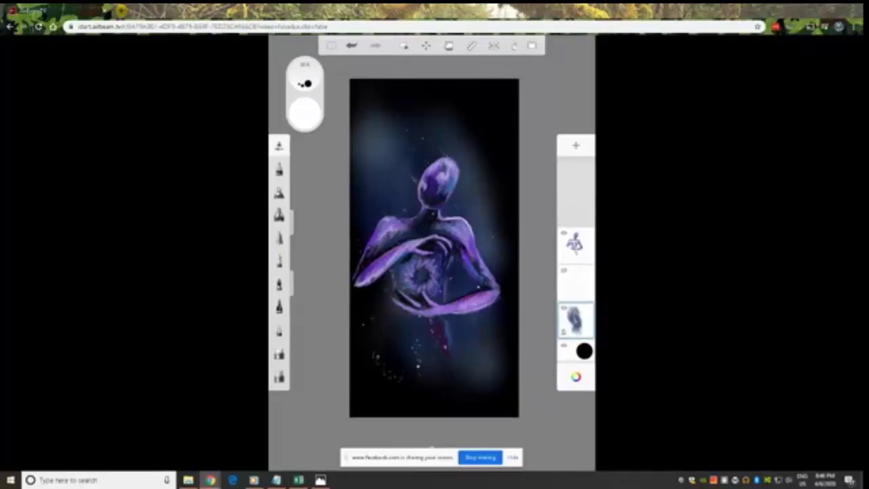
# On the figure layer, stamp black circles as planets and the orb's core, and edge the upper planet with a white Primary Pencil crescent.
pyautogui.click(575, 246)
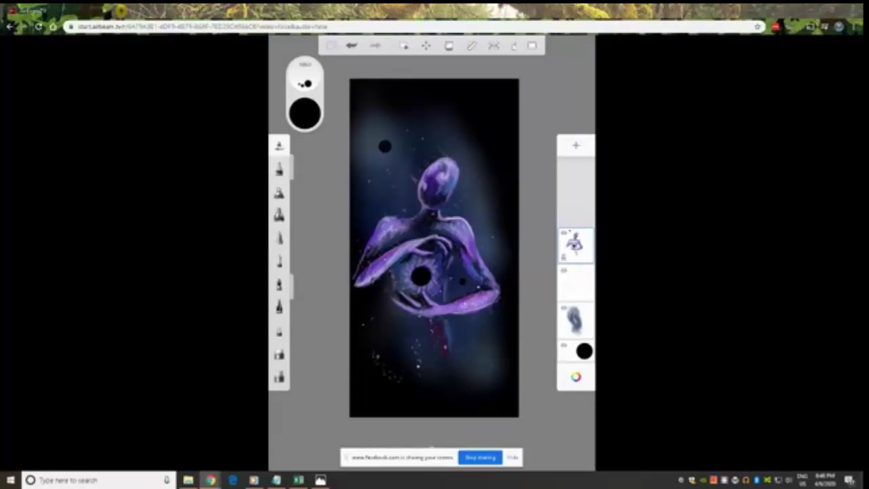
pyautogui.click(279, 168)
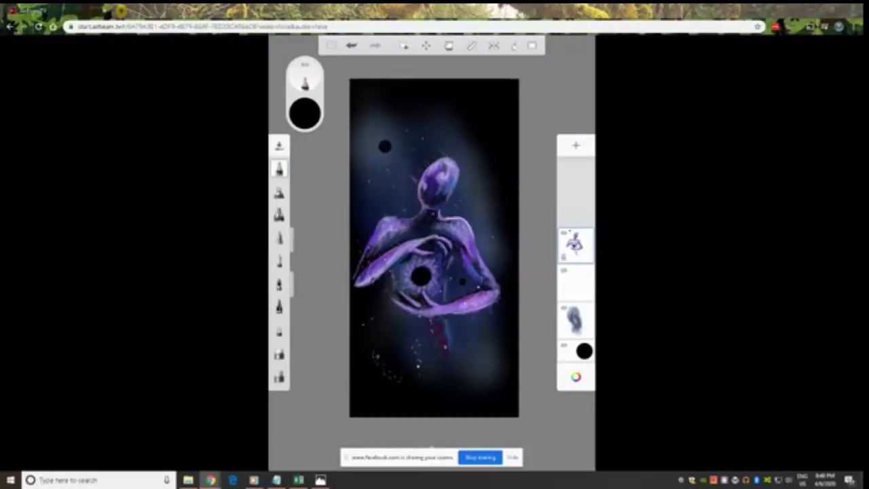
pyautogui.click(305, 113)
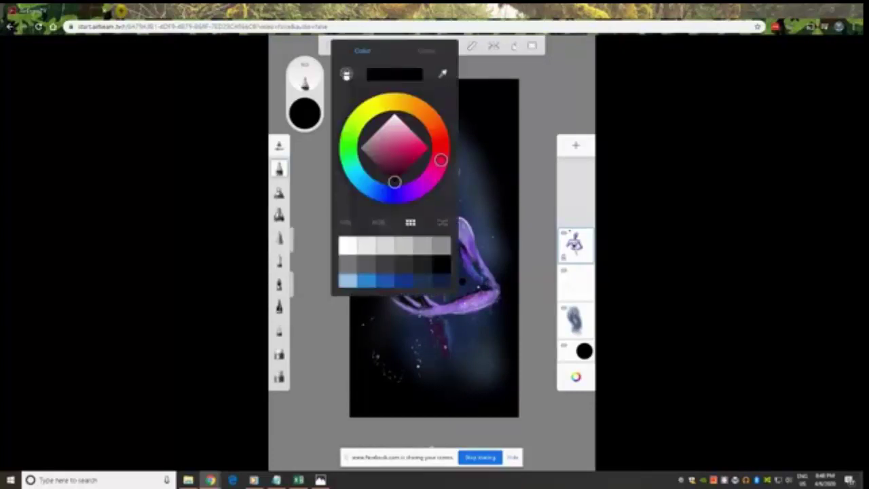
pyautogui.click(348, 245)
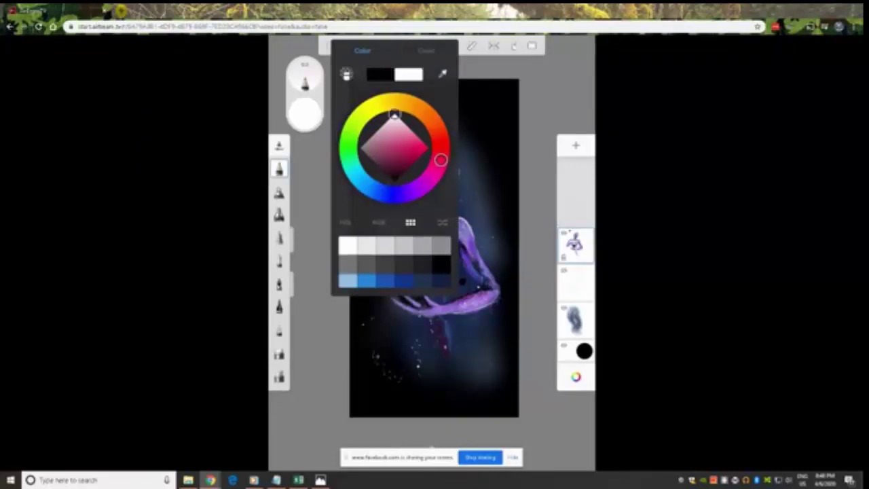
pyautogui.press('Escape')
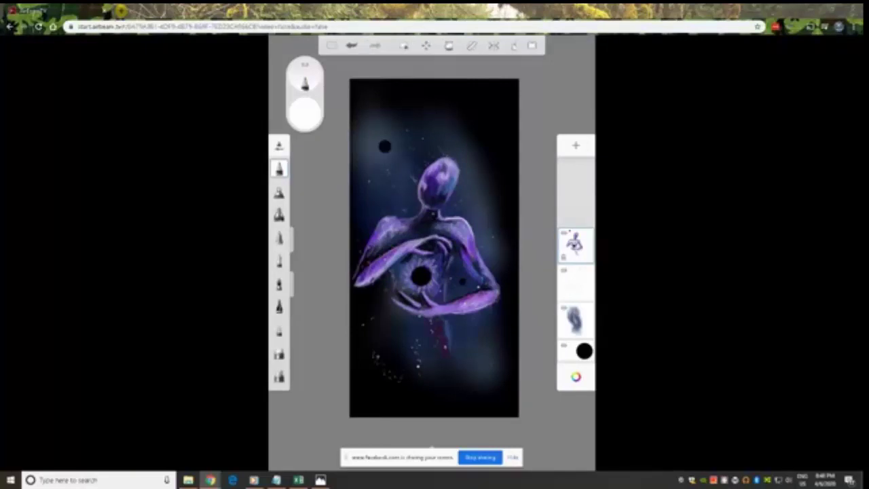
pyautogui.scroll(5, 385, 146)
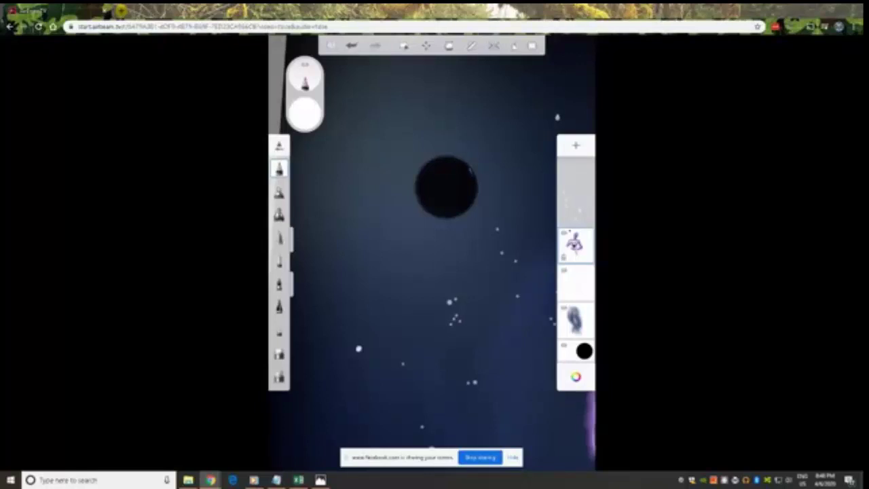
pyautogui.moveTo(471, 169); pyautogui.dragTo(475, 197)
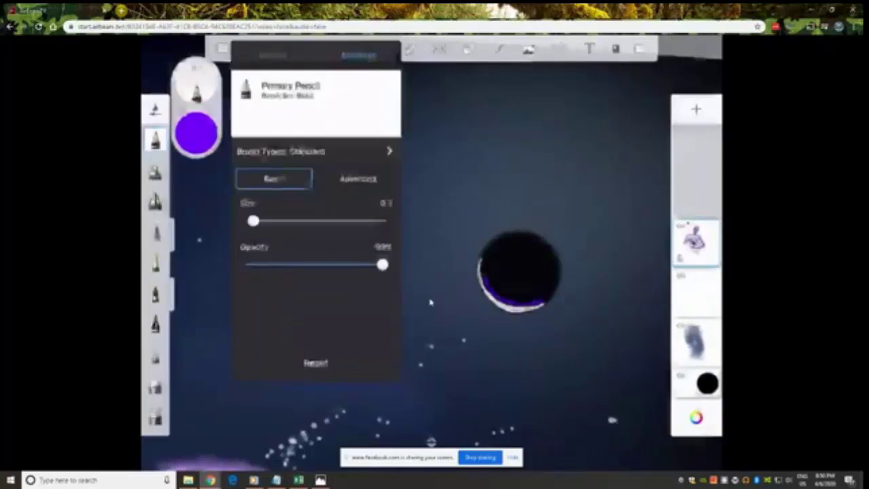
# Choose Smudge Flat Brush 3 from the Smudge set and blend the upper planet's white and purple crescent into its dark surface.
pyautogui.scroll(-5, 316, 260)
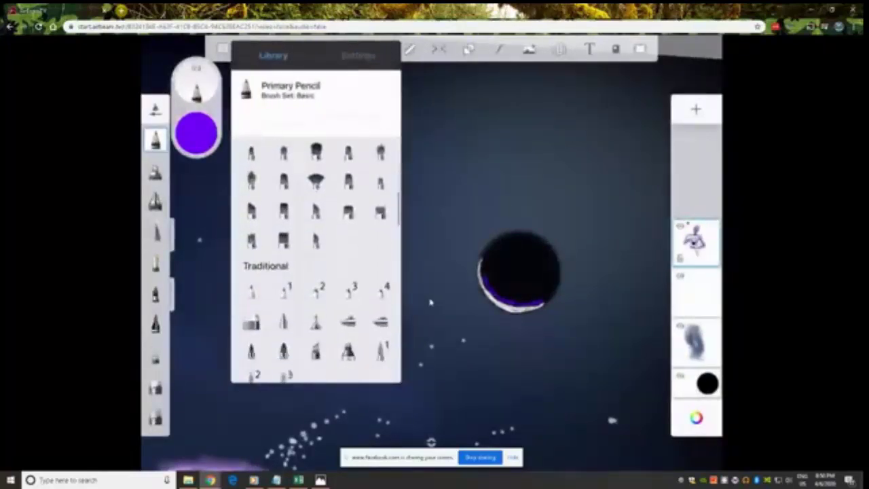
pyautogui.scroll(-8, 430, 302)
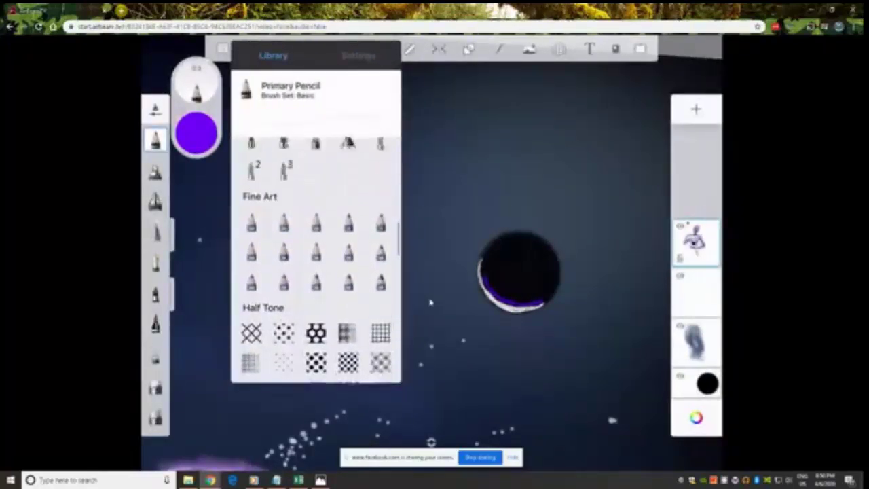
pyautogui.scroll(-5, 430, 302)
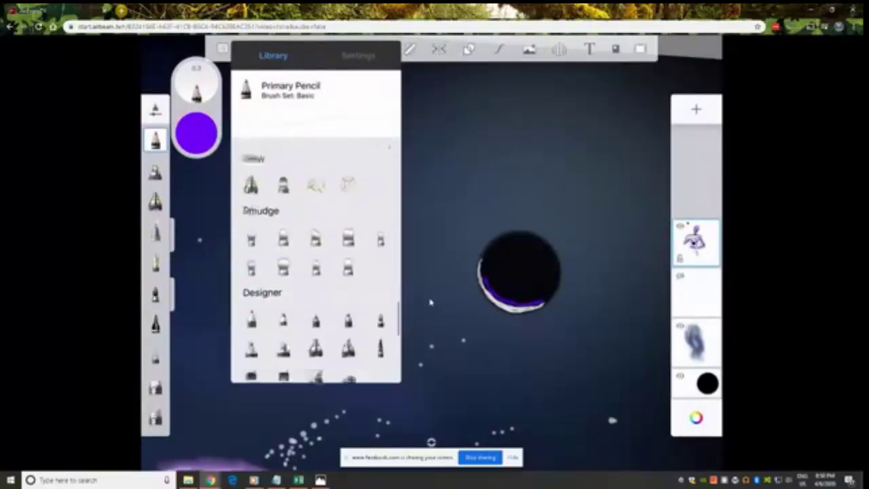
pyautogui.click(284, 202)
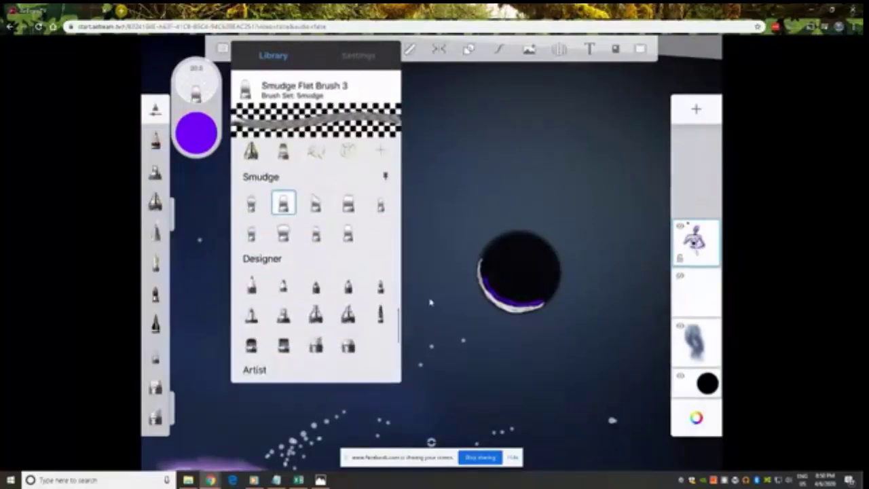
pyautogui.click(430, 302)
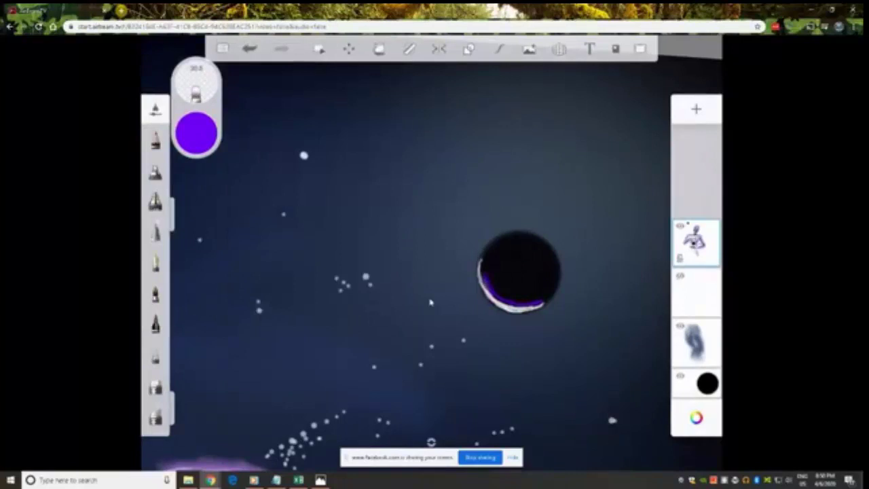
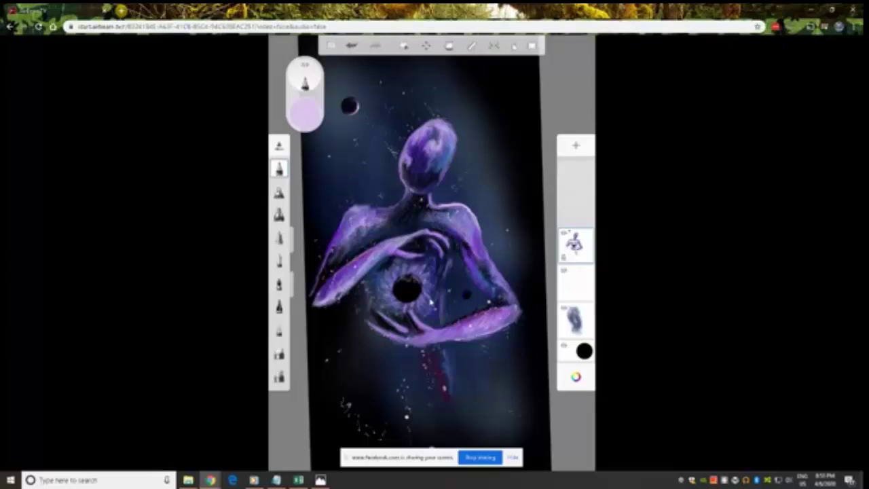
# Change the pale lavender pencil colour to white, rim the orb's black core, and airbrush faint wisps on the nebula layer.
pyautogui.click(305, 111)
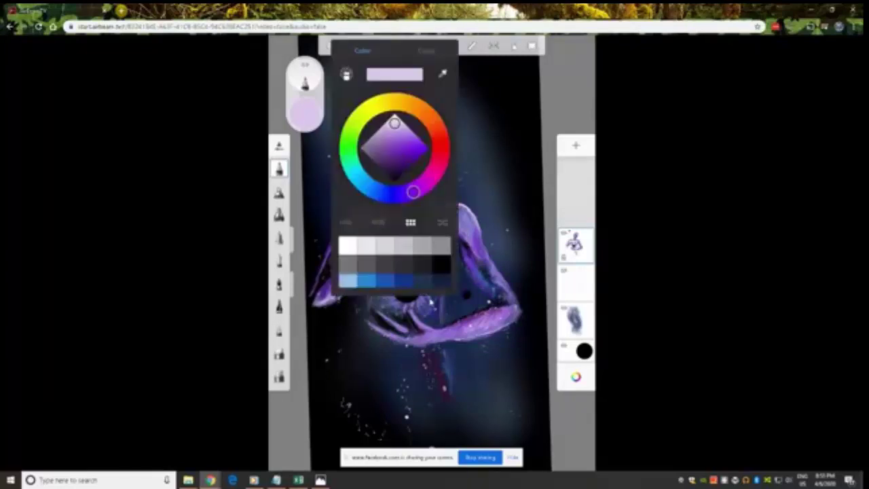
pyautogui.moveTo(395, 123); pyautogui.dragTo(394, 114)
pyautogui.click(430, 302)
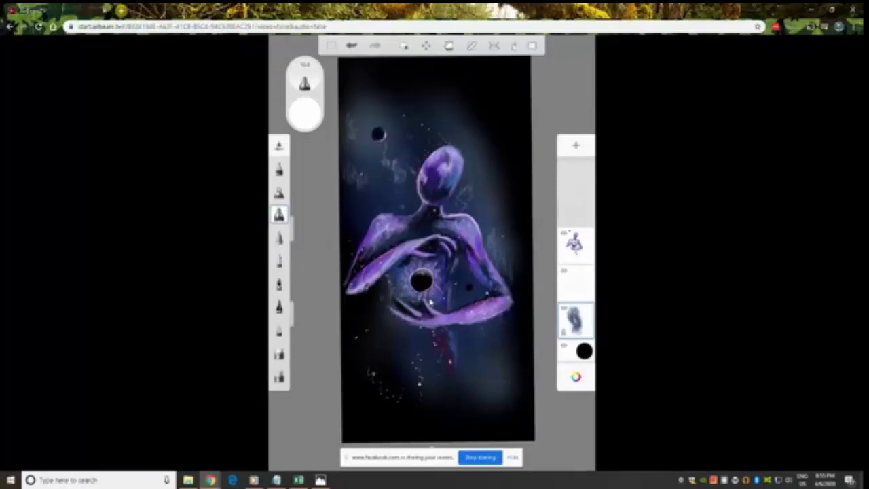
# With the figure hidden, tint the nebula wisps purple and pink, smudge them soft, and reselect the visible figure layer.
pyautogui.click(576, 244)
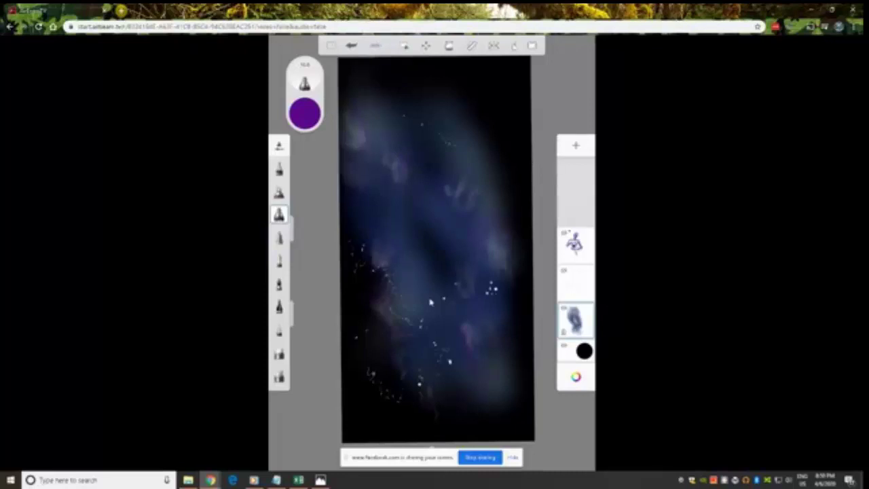
pyautogui.press('c')
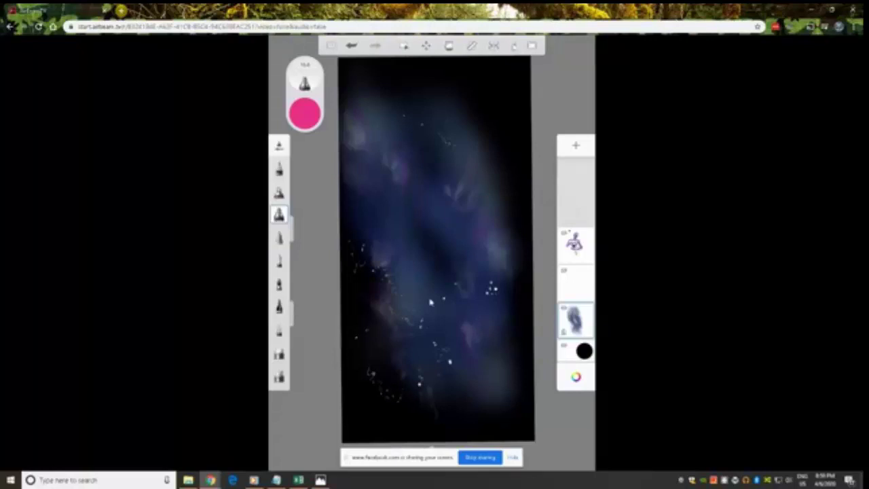
pyautogui.press('b')
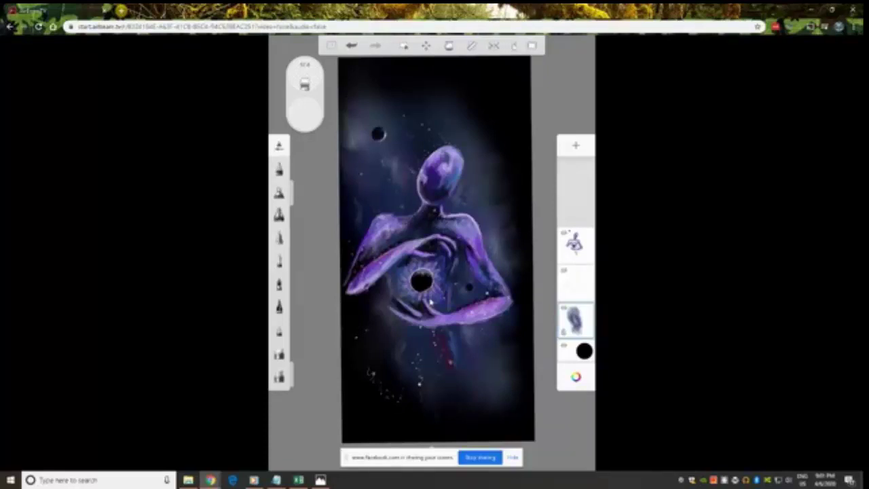
pyautogui.click(575, 246)
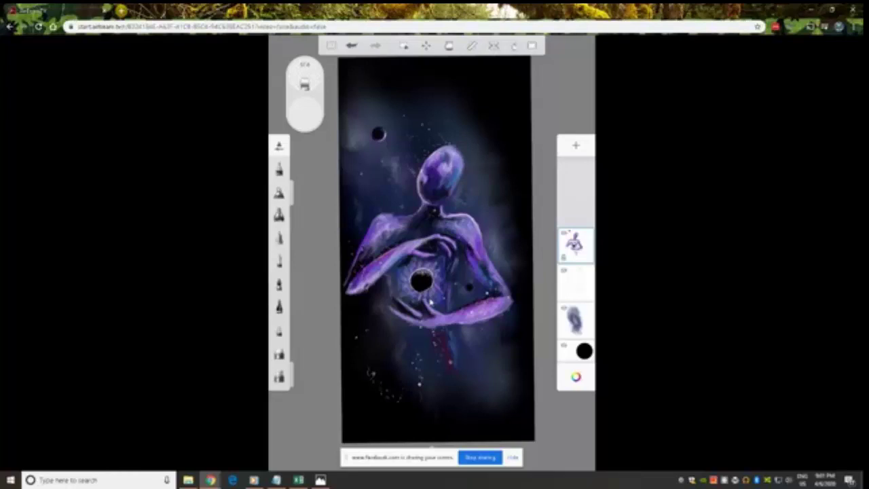
# Switch to the Primary Pencil on the figure layer, set its colour to white and undo the last stroke.
pyautogui.click(279, 169)
pyautogui.click(576, 377)
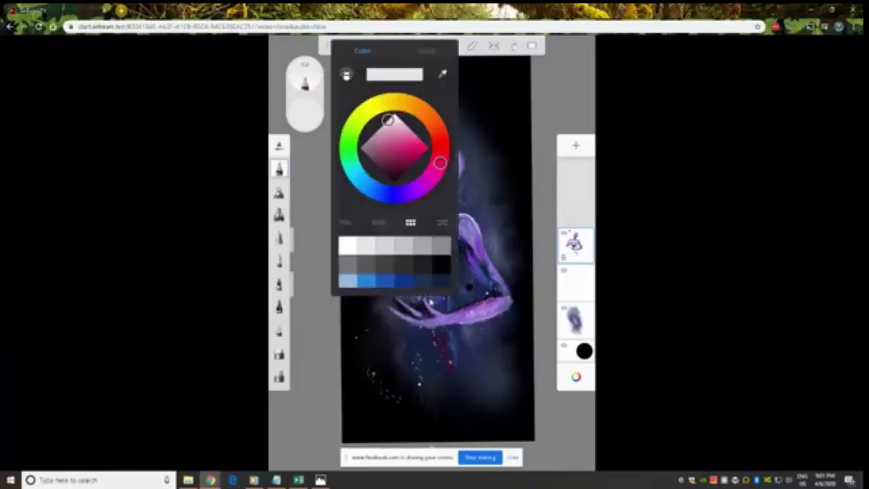
pyautogui.click(395, 114)
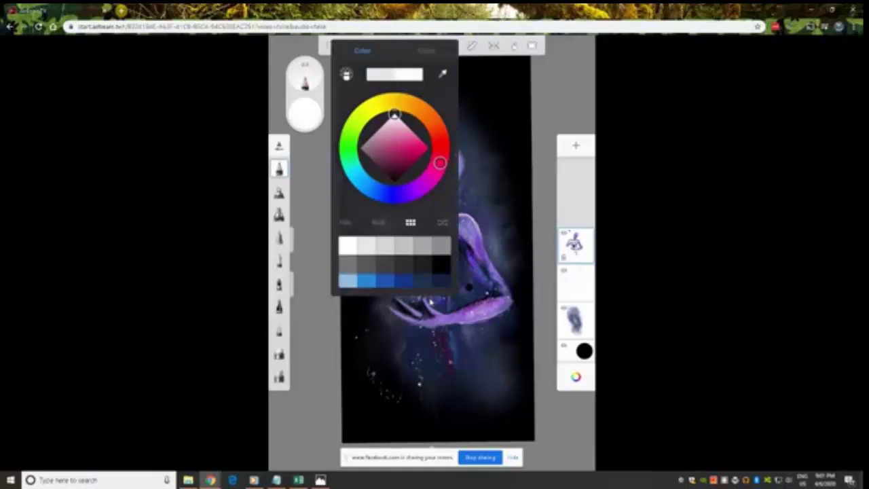
pyautogui.click(431, 301)
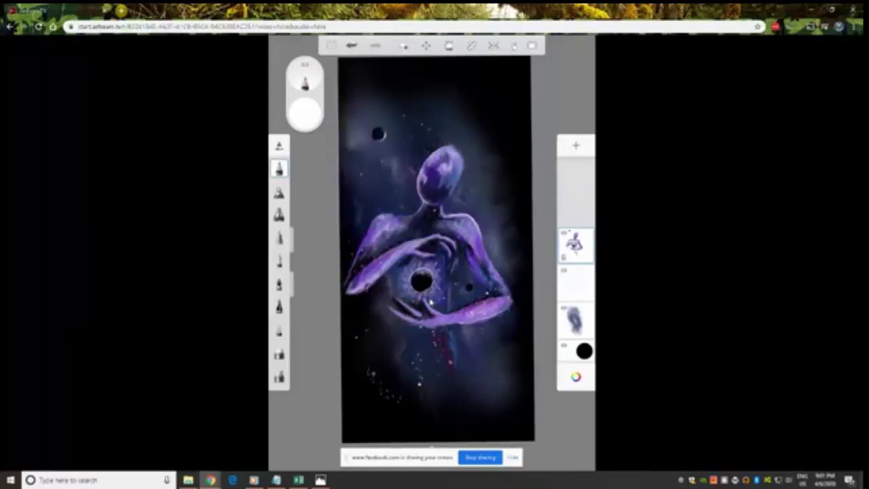
pyautogui.hotkey('ctrl', 'z')
# Add white highlights to the head and star specks around it, and blend the highlights with the smudge brushes.
pyautogui.scroll(5, 431, 301)
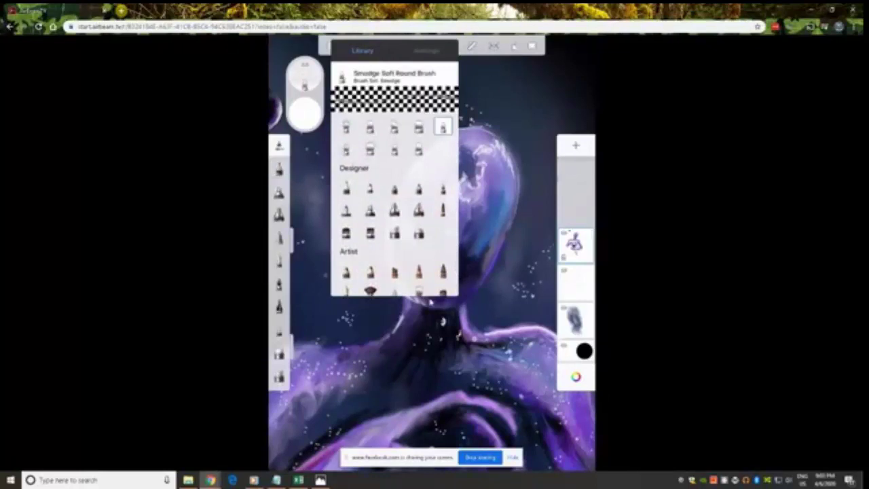
pyautogui.click(430, 302)
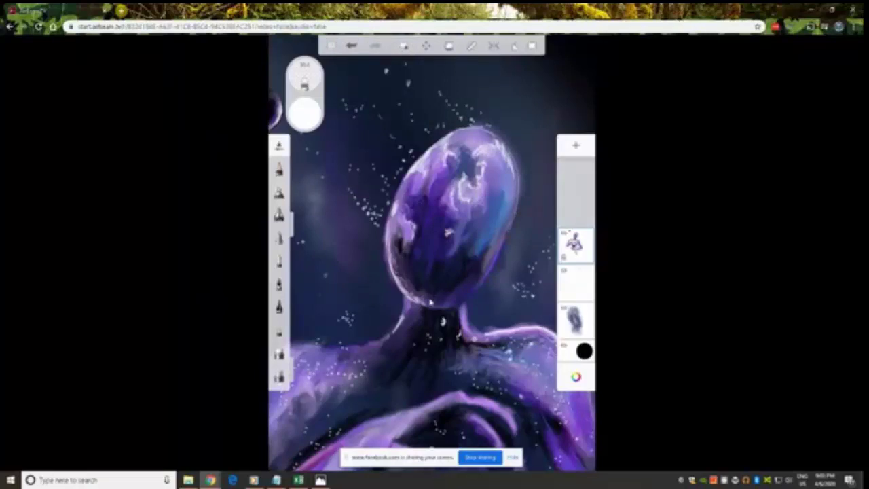
pyautogui.hotkey('ctrl', 'b')
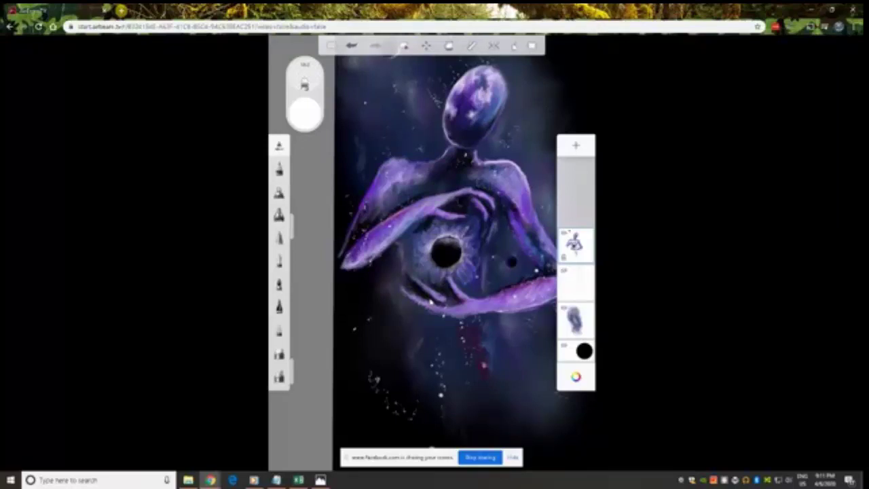
# Choose the Dotted 3 brush from the Splatter set.
pyautogui.click(403, 46)
pyautogui.scroll(-10, 393, 203)
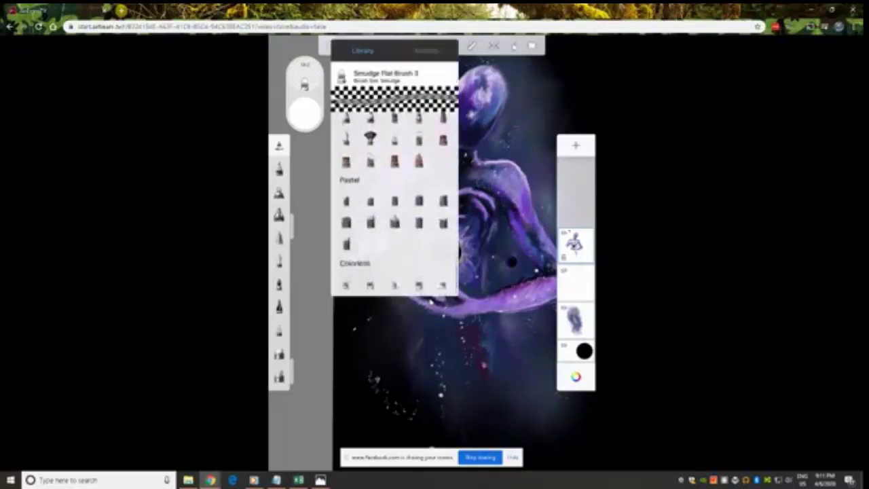
pyautogui.scroll(-10, 394, 204)
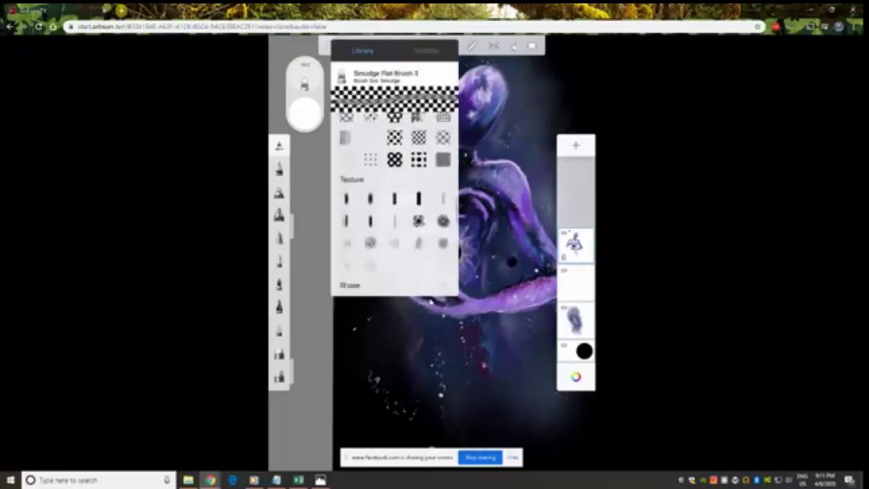
pyautogui.scroll(-5, 394, 204)
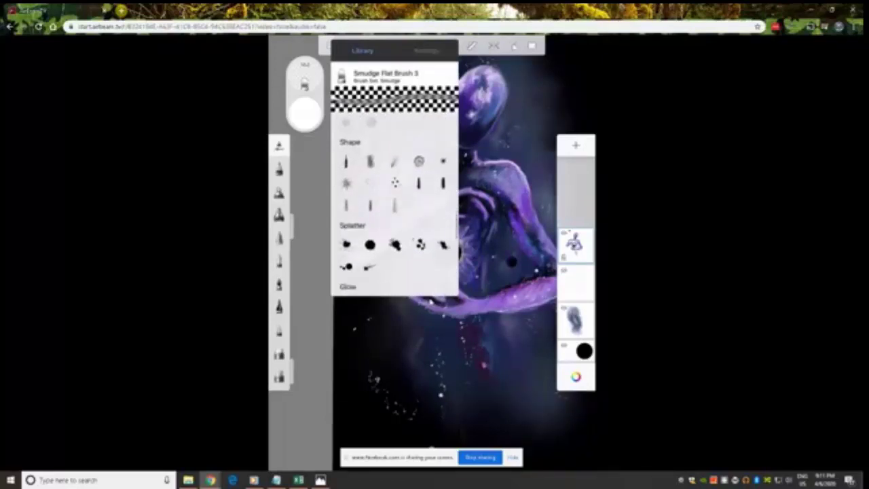
pyautogui.click(346, 266)
pyautogui.click(403, 45)
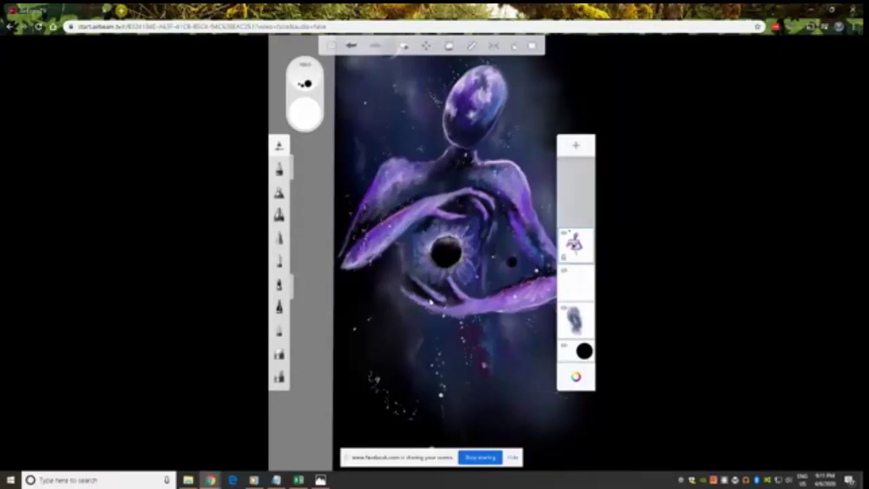
# Undo a test dab over the head and reduce the Dotted 3 brush size to about 11.
pyautogui.click(468, 127)
pyautogui.hotkey('ctrl', 'z')
pyautogui.click(403, 45)
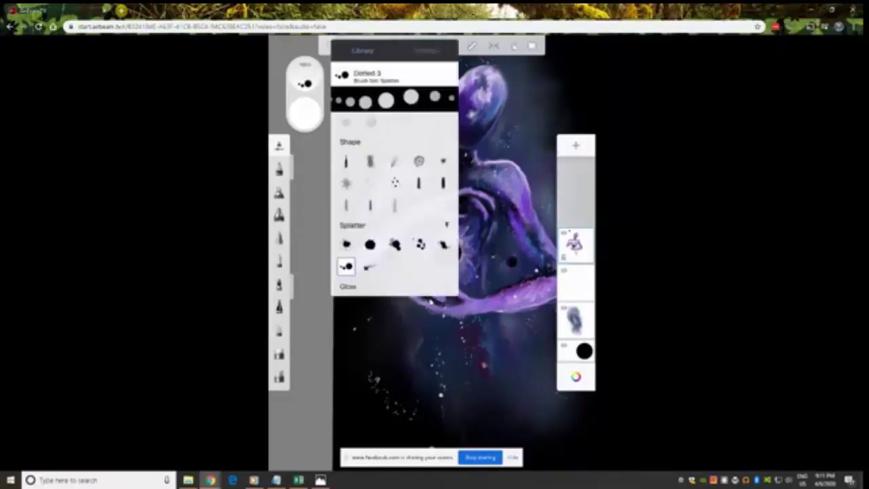
pyautogui.click(427, 50)
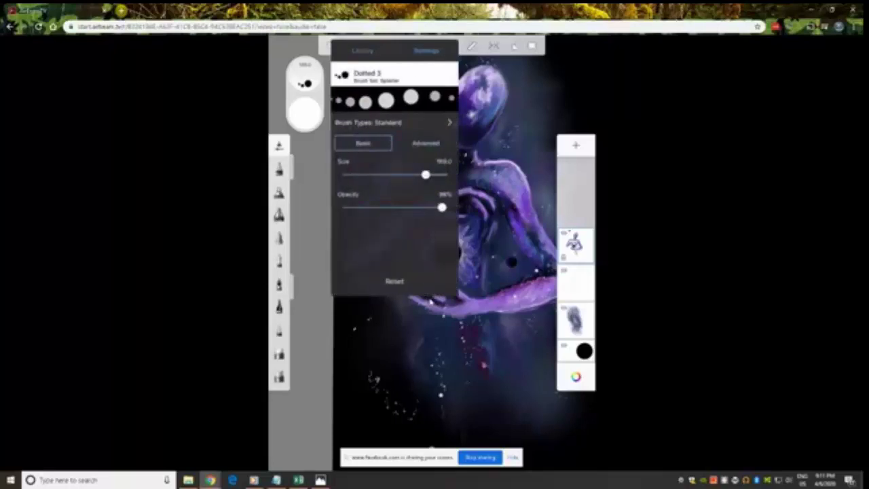
pyautogui.moveTo(420, 175); pyautogui.dragTo(354, 175)
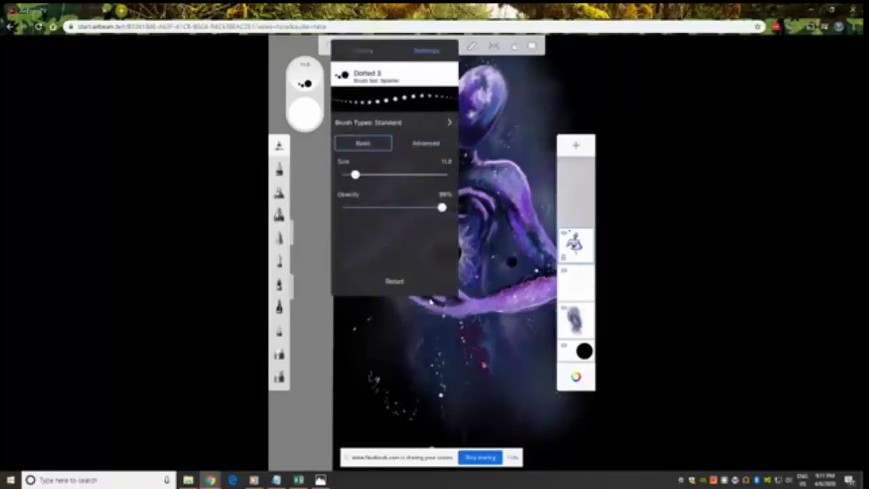
pyautogui.click(430, 301)
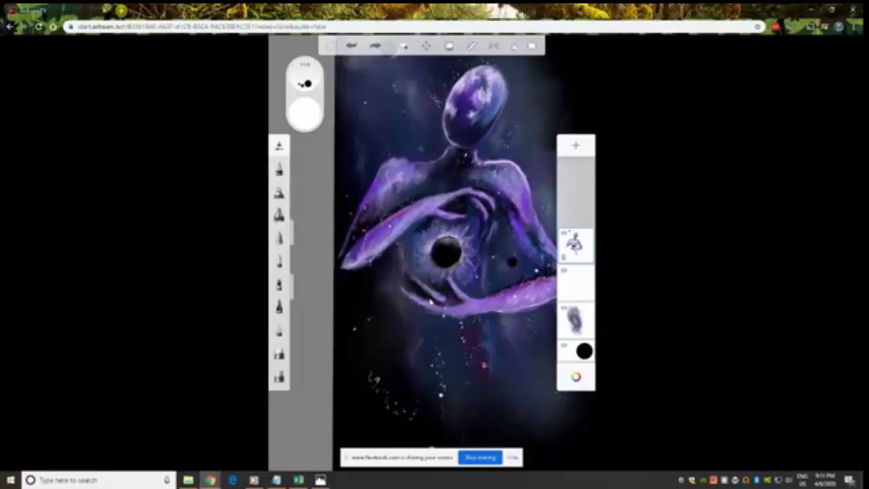
# Dot small white stars over the figure and the surrounding nebula with the Dotted 3 brush.
pyautogui.hotkey('ctrl', 'y')
pyautogui.scroll(-3, 443, 238)
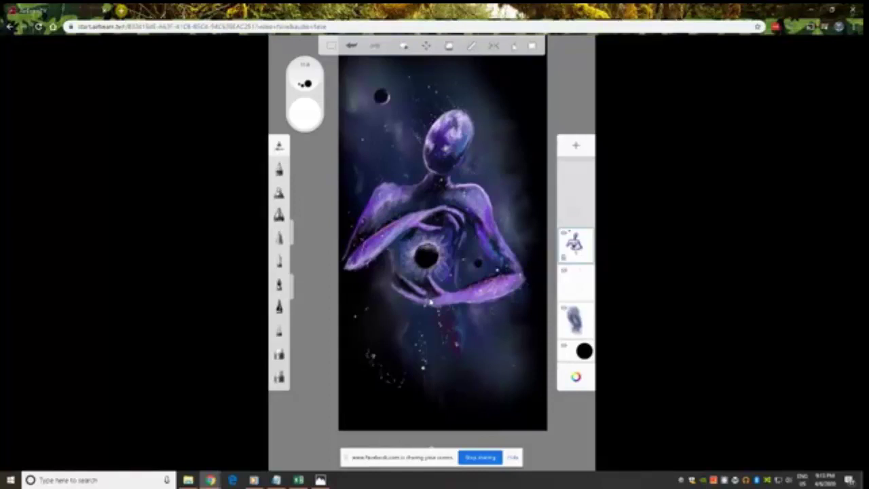
pyautogui.hotkey('ctrl', 'z')
pyautogui.hotkey('ctrl', 'y')
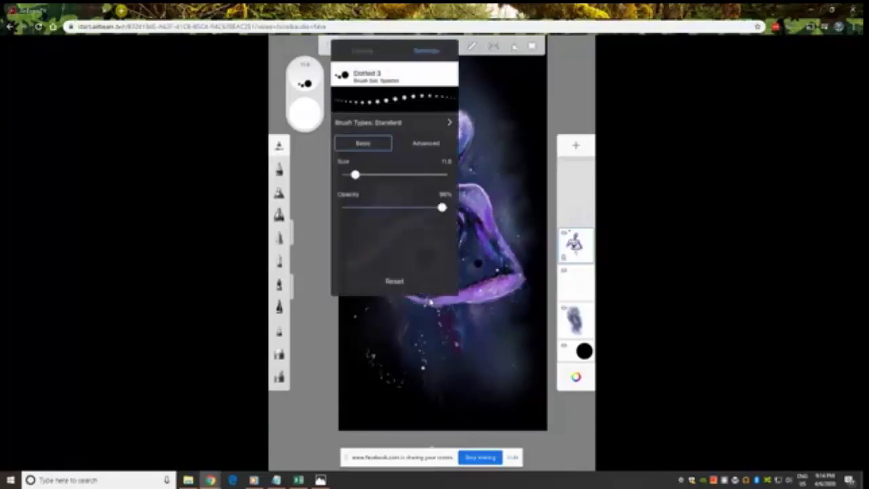
# Choose the star flare brush from the Shape set and stamp white flares on the upper planet, the head and the small planet.
pyautogui.click(362, 51)
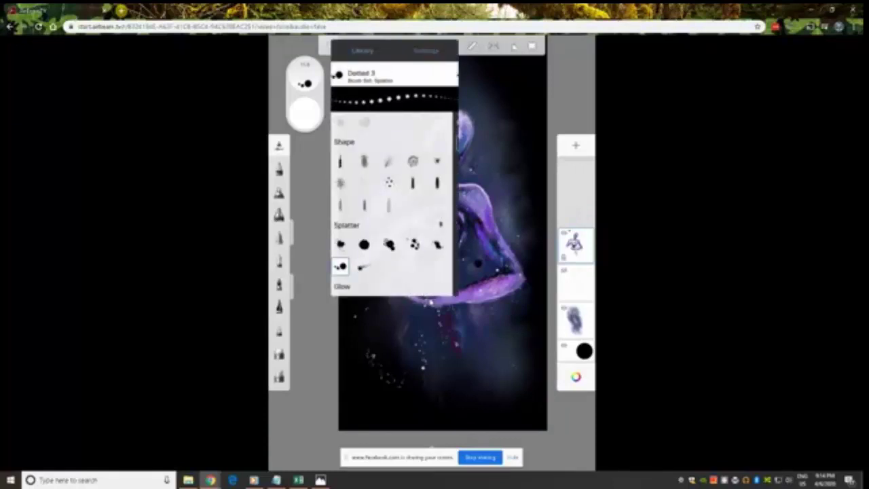
pyautogui.click(437, 161)
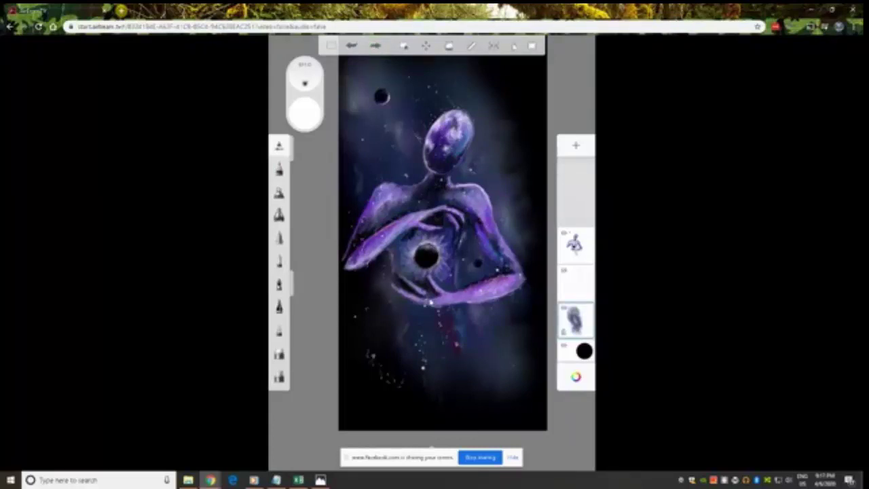
pyautogui.hotkey('ctrl', 'y')
pyautogui.hotkey('ctrl', 'y')
pyautogui.hotkey('ctrl', 'y')
pyautogui.hotkey('ctrl', 'y')
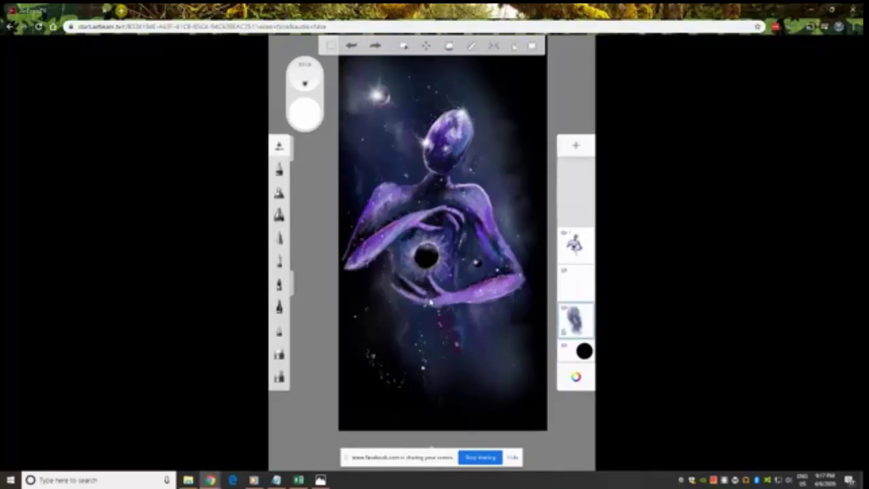
# Choose the Flow Airbrush, set the colour to near-black and select the figure layer.
pyautogui.click(278, 214)
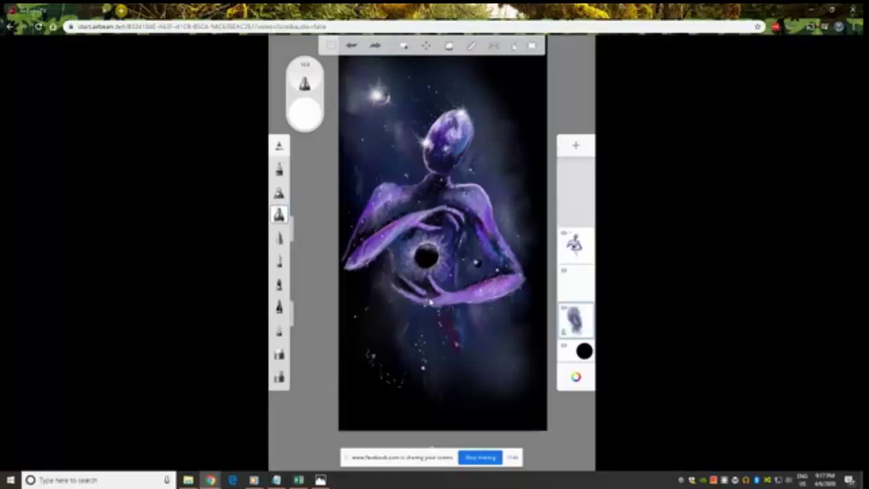
pyautogui.click(305, 114)
pyautogui.click(397, 179)
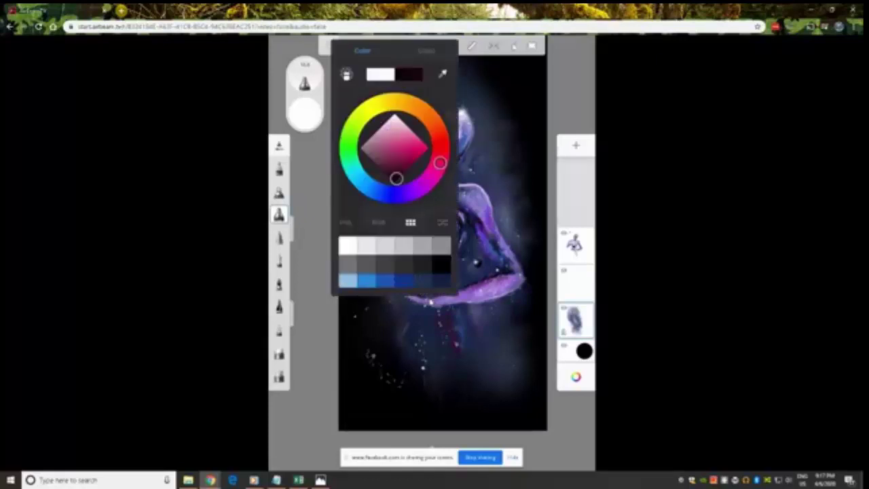
pyautogui.click(431, 301)
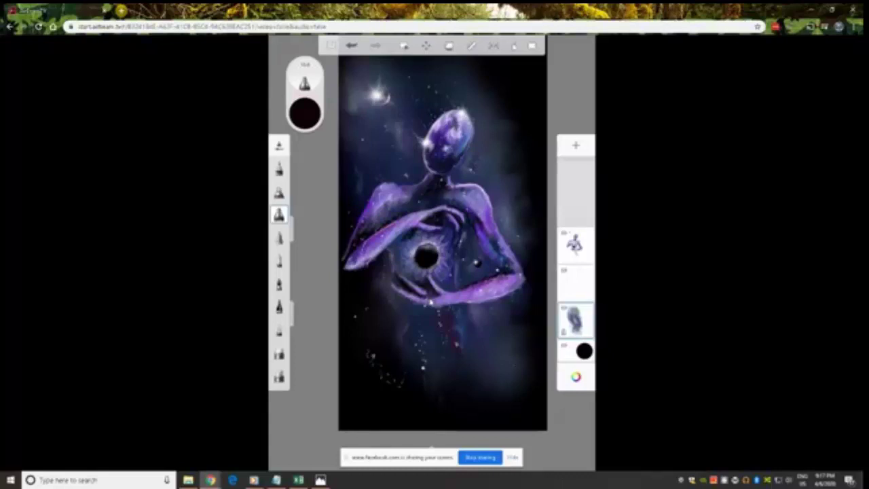
pyautogui.click(575, 246)
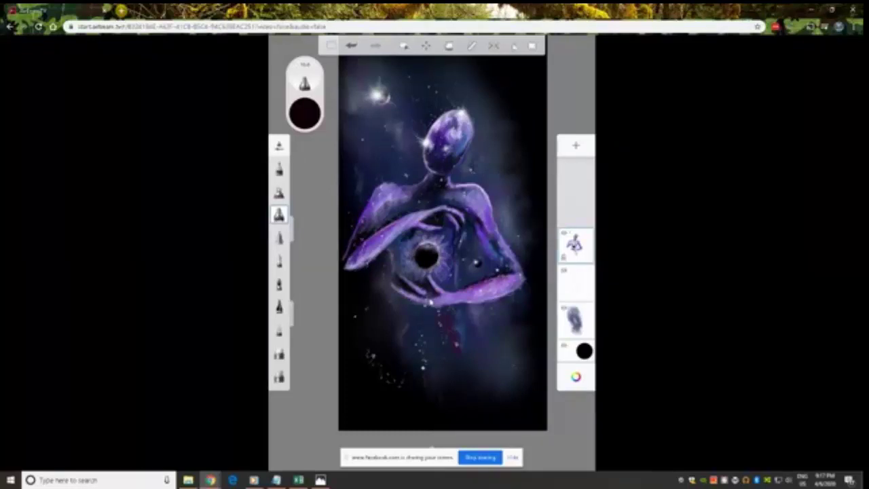
# Set the Primary Pencil size to 0.6 and paint near-black strokes over the glow around the orb's core.
pyautogui.click(278, 169)
pyautogui.click(278, 169)
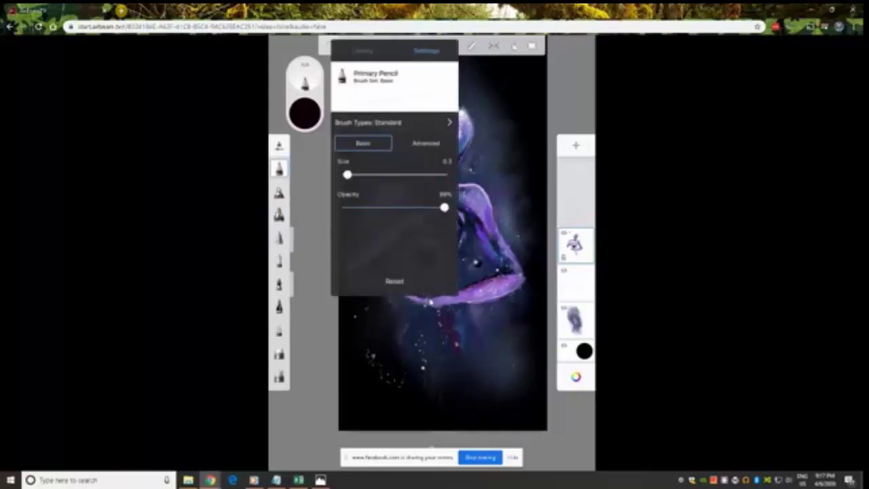
pyautogui.moveTo(347, 174); pyautogui.dragTo(354, 175)
pyautogui.click(430, 302)
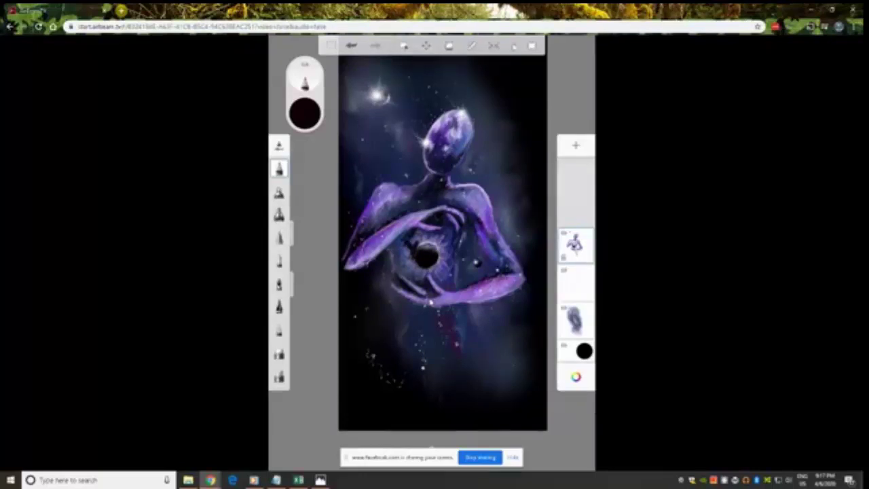
pyautogui.scroll(5, 430, 302)
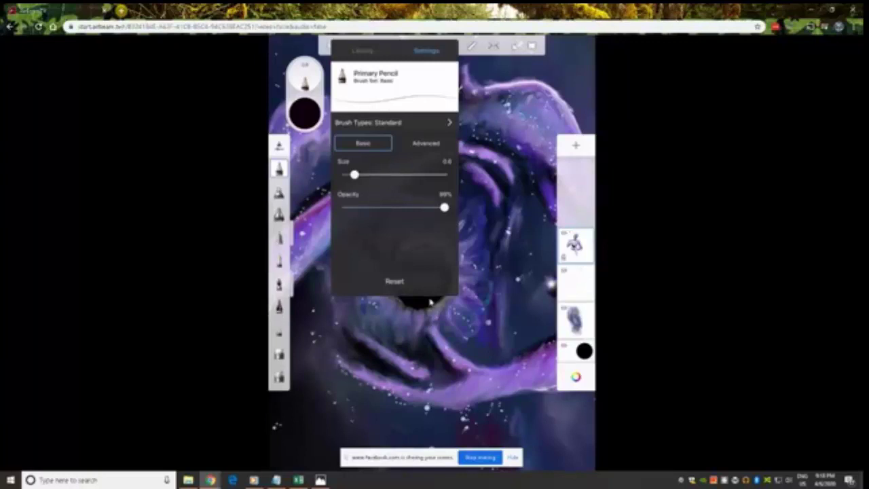
pyautogui.click(430, 302)
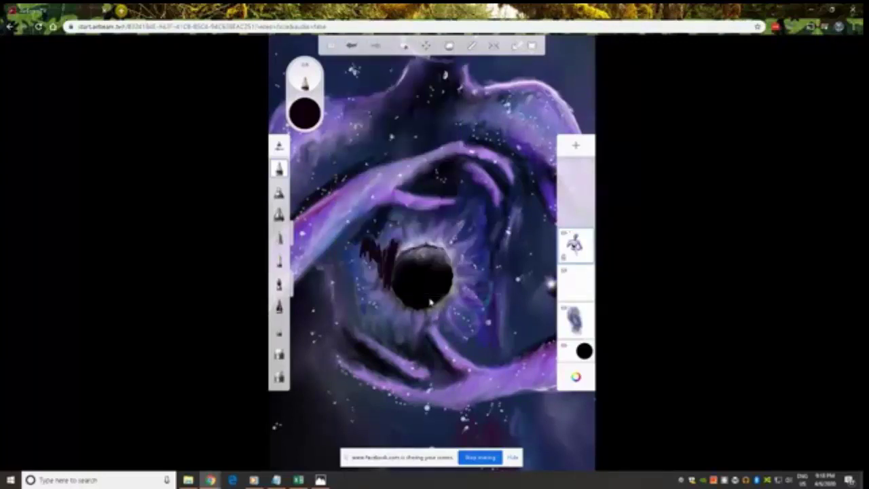
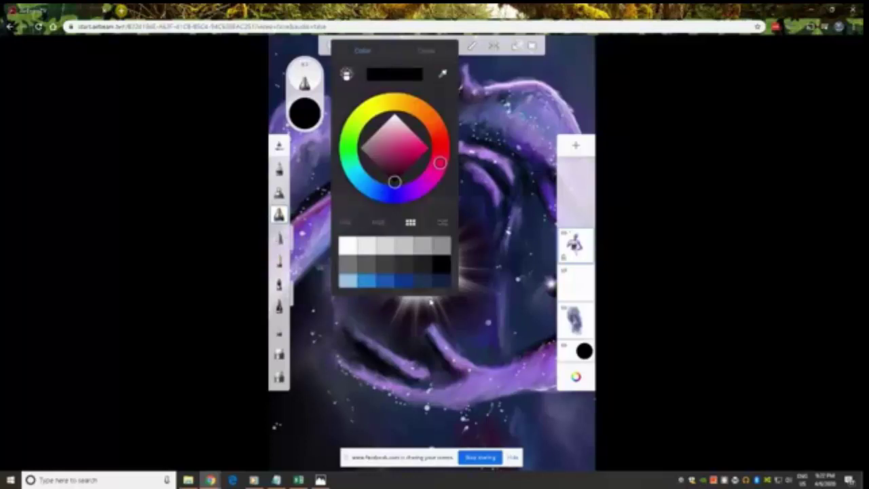
# Set the Flow Airbrush colour to white and paint fine highlights along the upper edge of the orb's black core.
pyautogui.click(347, 245)
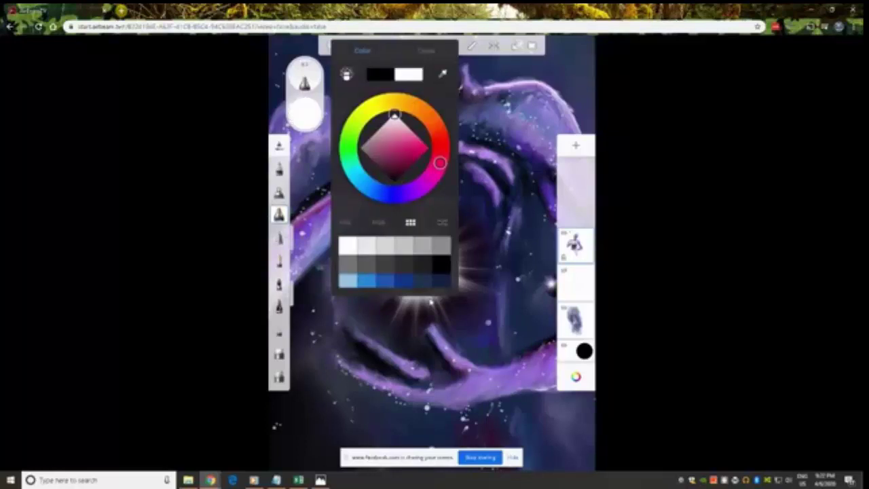
pyautogui.click(304, 112)
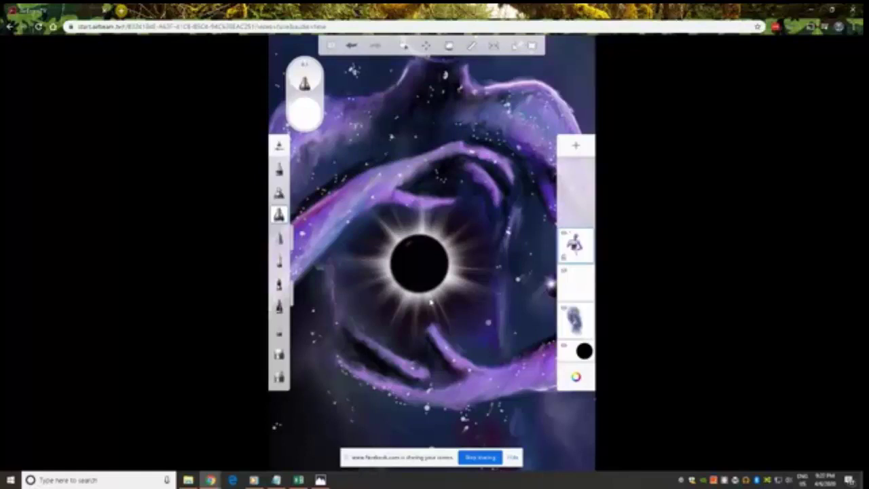
pyautogui.moveTo(409, 243)
pyautogui.mouseDown()
pyautogui.moveTo(420, 242)
pyautogui.moveTo(418, 250)
pyautogui.mouseUp()
pyautogui.moveTo(415, 239); pyautogui.dragTo(420, 236)
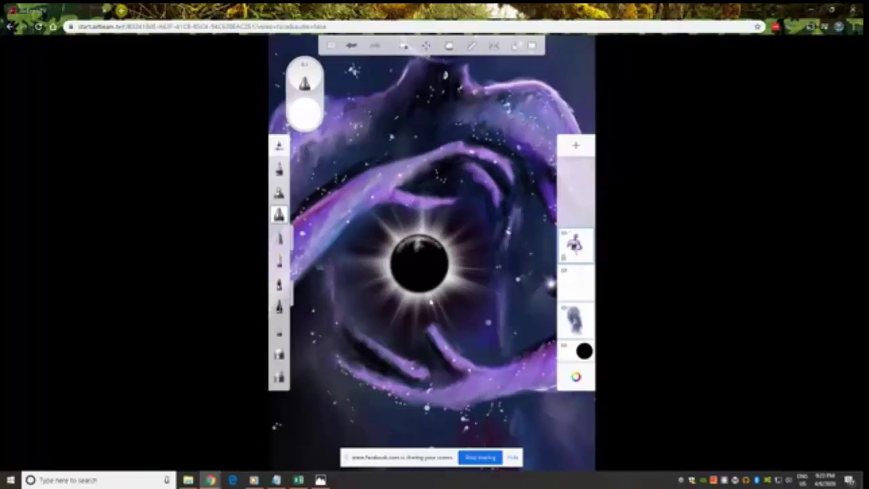
pyautogui.moveTo(417, 242)
pyautogui.mouseDown()
pyautogui.moveTo(407, 238)
pyautogui.moveTo(430, 240)
pyautogui.mouseUp()
# Choose Smudge Flat Brush 3 from the Smudge brush set and open its settings.
pyautogui.click(278, 214)
pyautogui.click(362, 51)
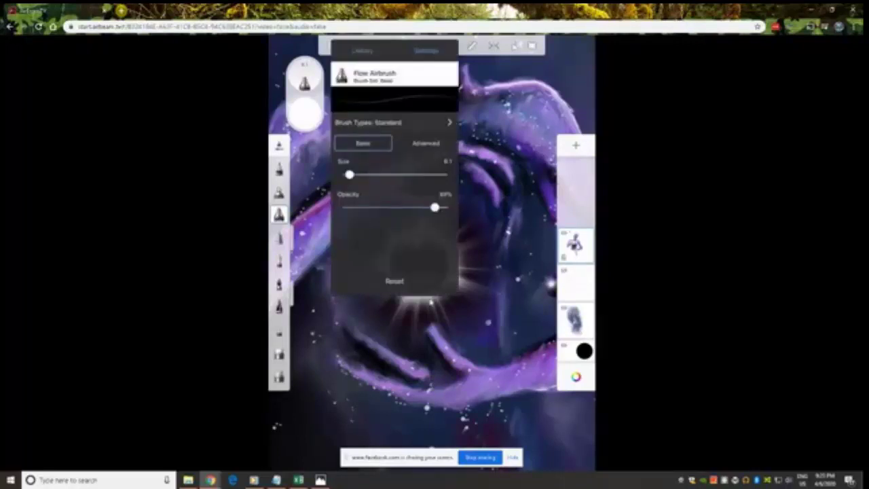
pyautogui.scroll(-5, 394, 204)
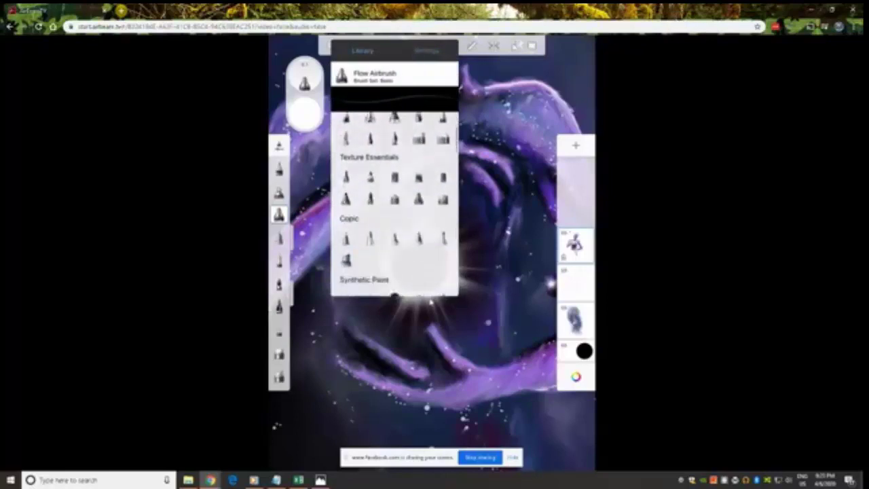
pyautogui.scroll(-10, 400, 204)
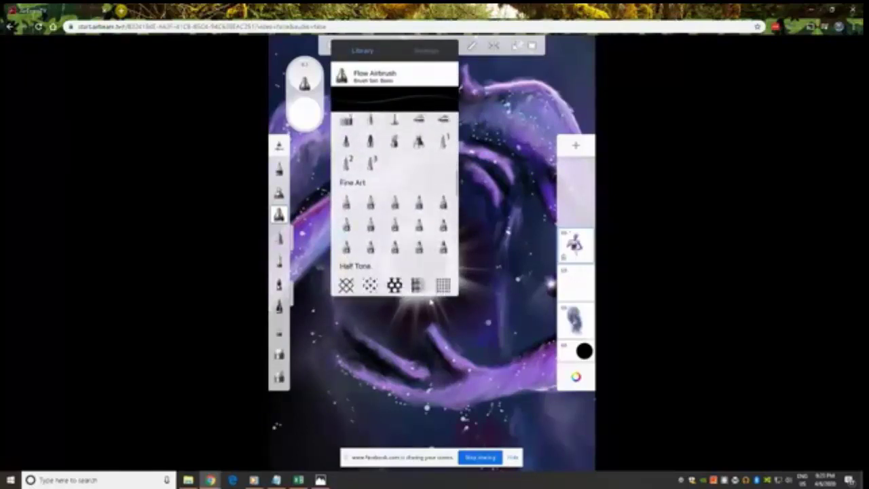
pyautogui.scroll(-5, 394, 203)
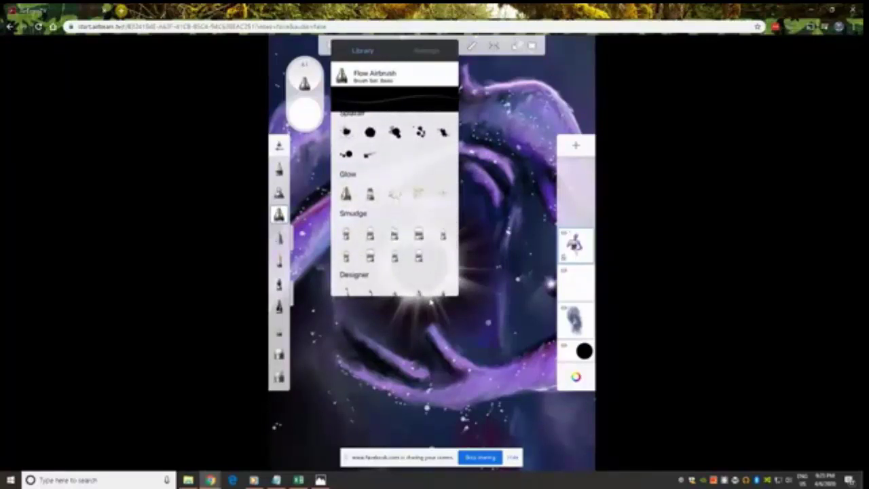
pyautogui.click(419, 255)
pyautogui.click(394, 255)
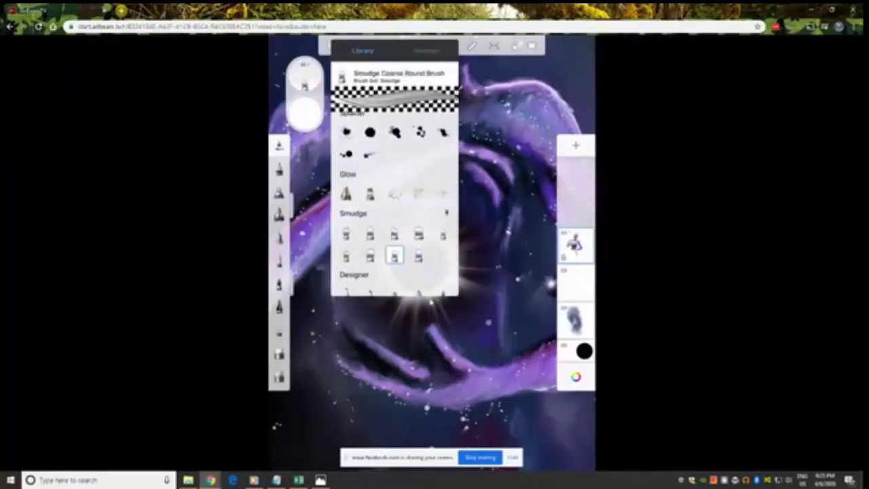
pyautogui.click(370, 233)
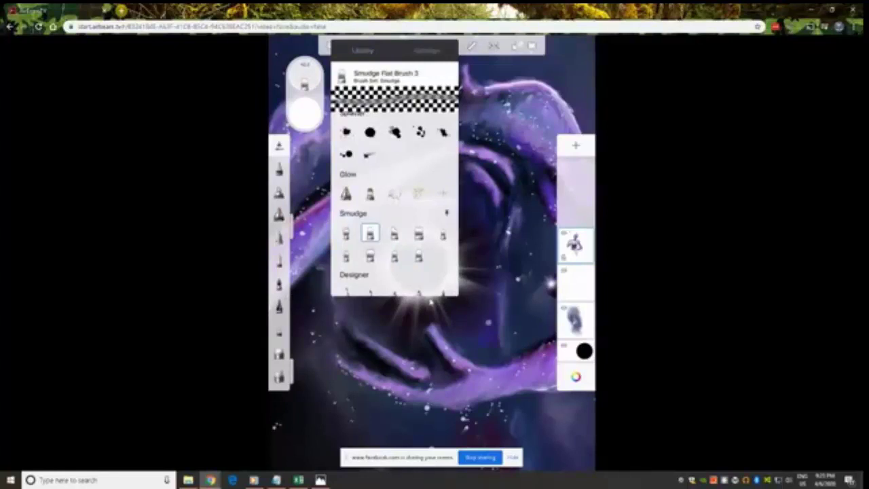
pyautogui.click(426, 50)
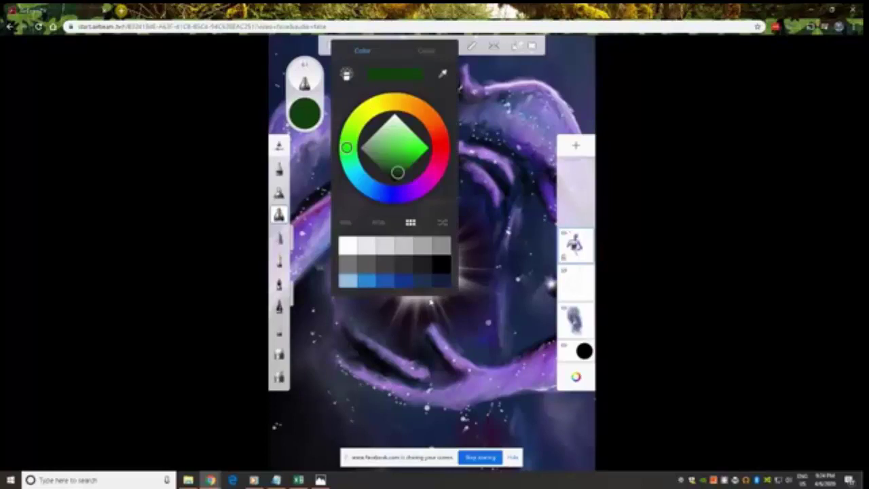
# Set the Flow Airbrush colour to a lighter green and return to the canvas.
pyautogui.click(411, 139)
pyautogui.click(429, 303)
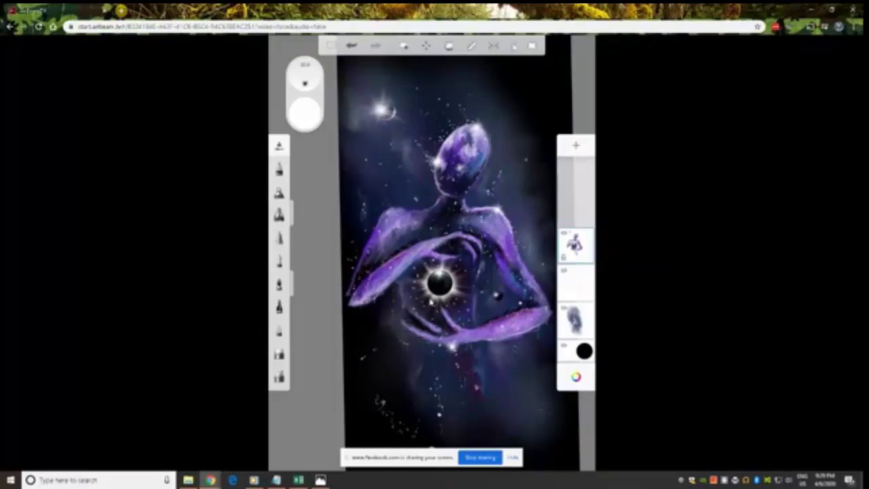
pyautogui.hotkey('ctrl', 'b')
pyautogui.moveTo(376, 174); pyautogui.dragTo(359, 174)
pyautogui.press('Escape')
pyautogui.hotkey('ctrl', 'z')
# Set the Primary Pencil size to 0.4 and write a small white signature in the lower-right corner of the painting.
pyautogui.click(278, 168)
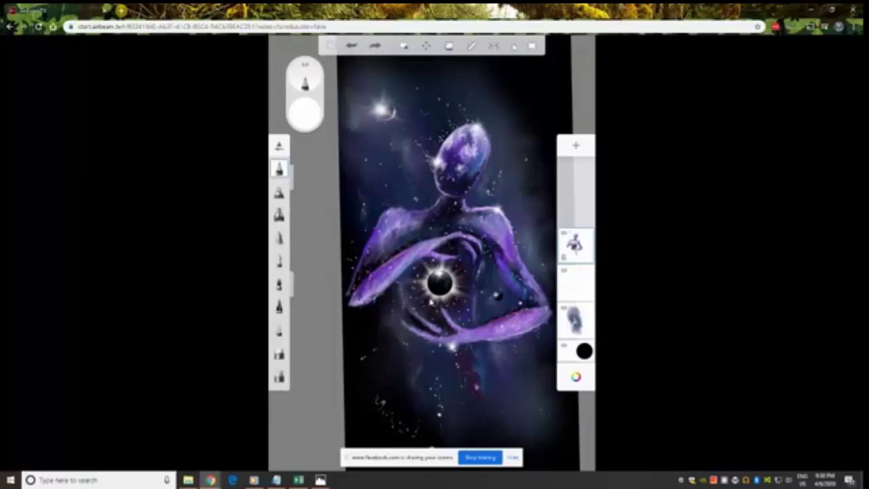
pyautogui.click(279, 168)
pyautogui.moveTo(414, 175); pyautogui.dragTo(349, 175)
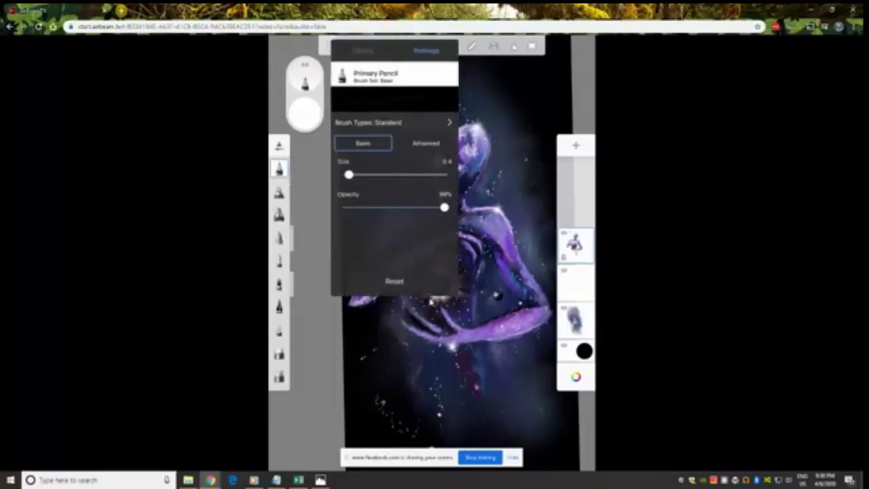
pyautogui.click(432, 300)
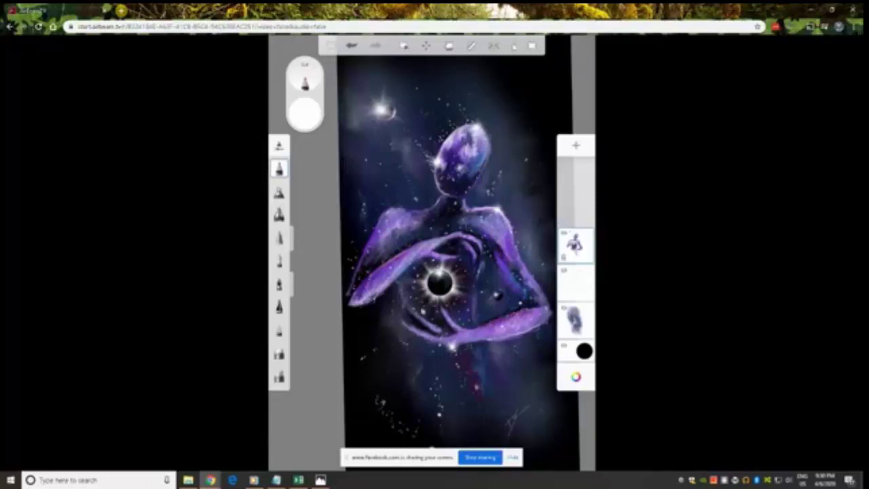
pyautogui.moveTo(205, 334)
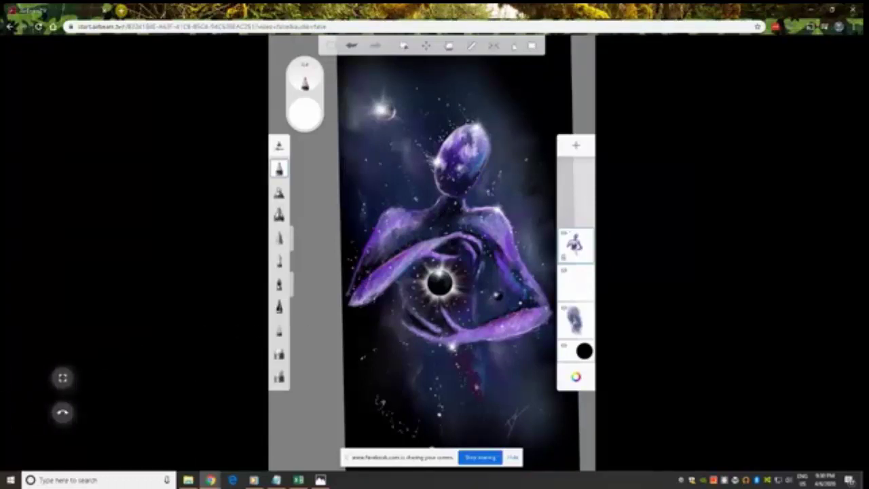